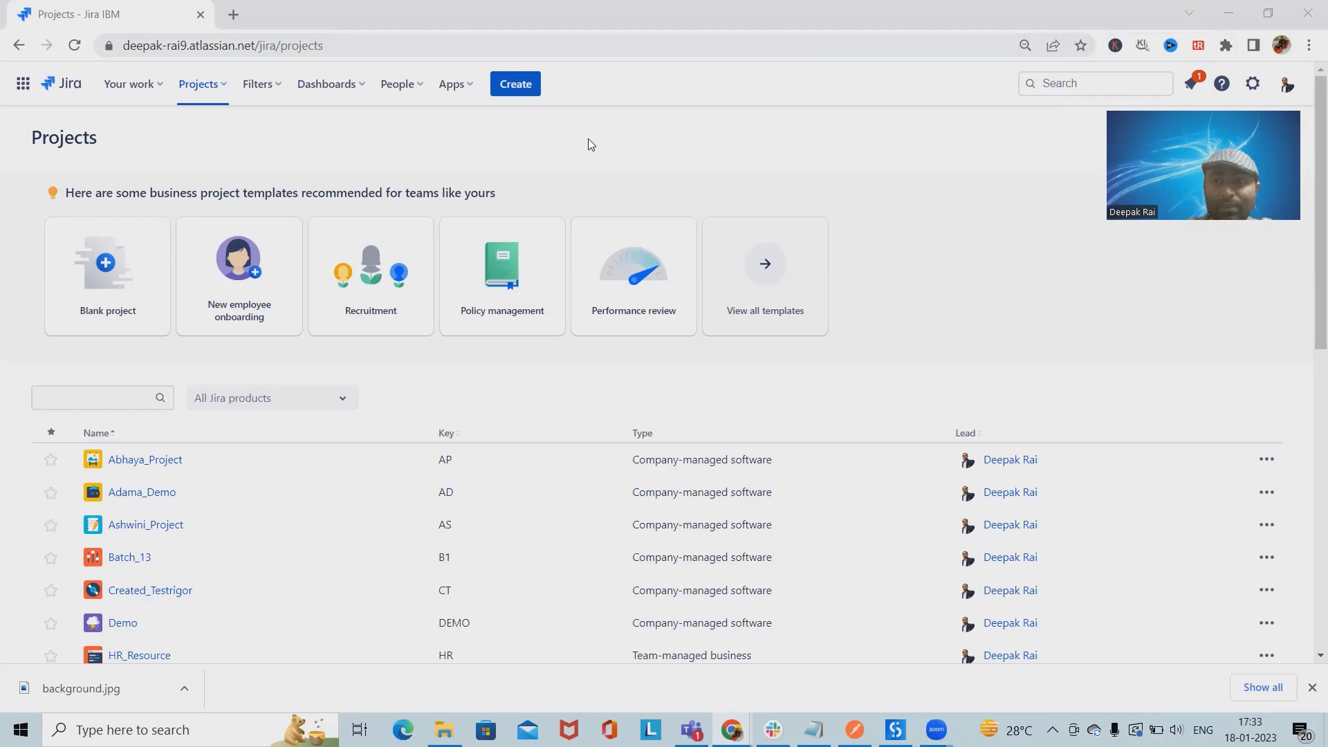
- Check the Assignee options in the Create issue form, then cancel without creating an issue
left_click(517, 89)
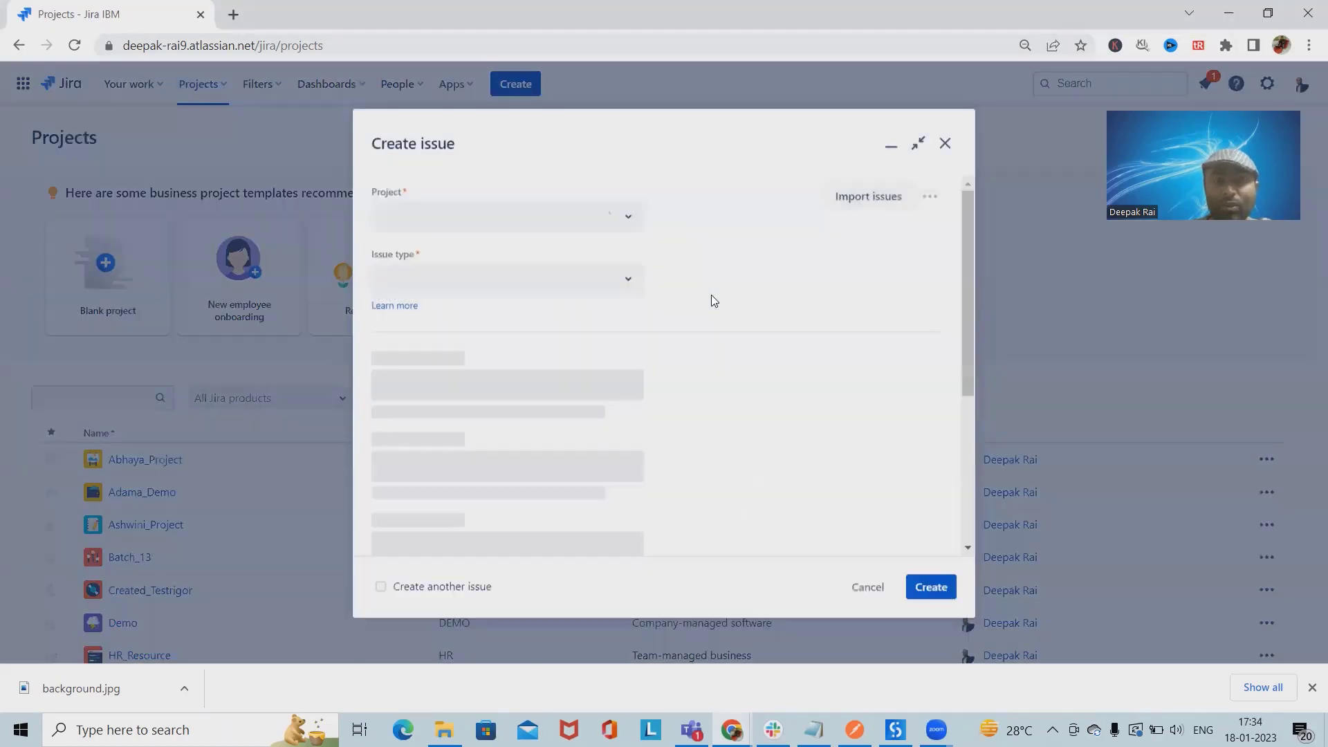
scroll(453, 432, "down", 10)
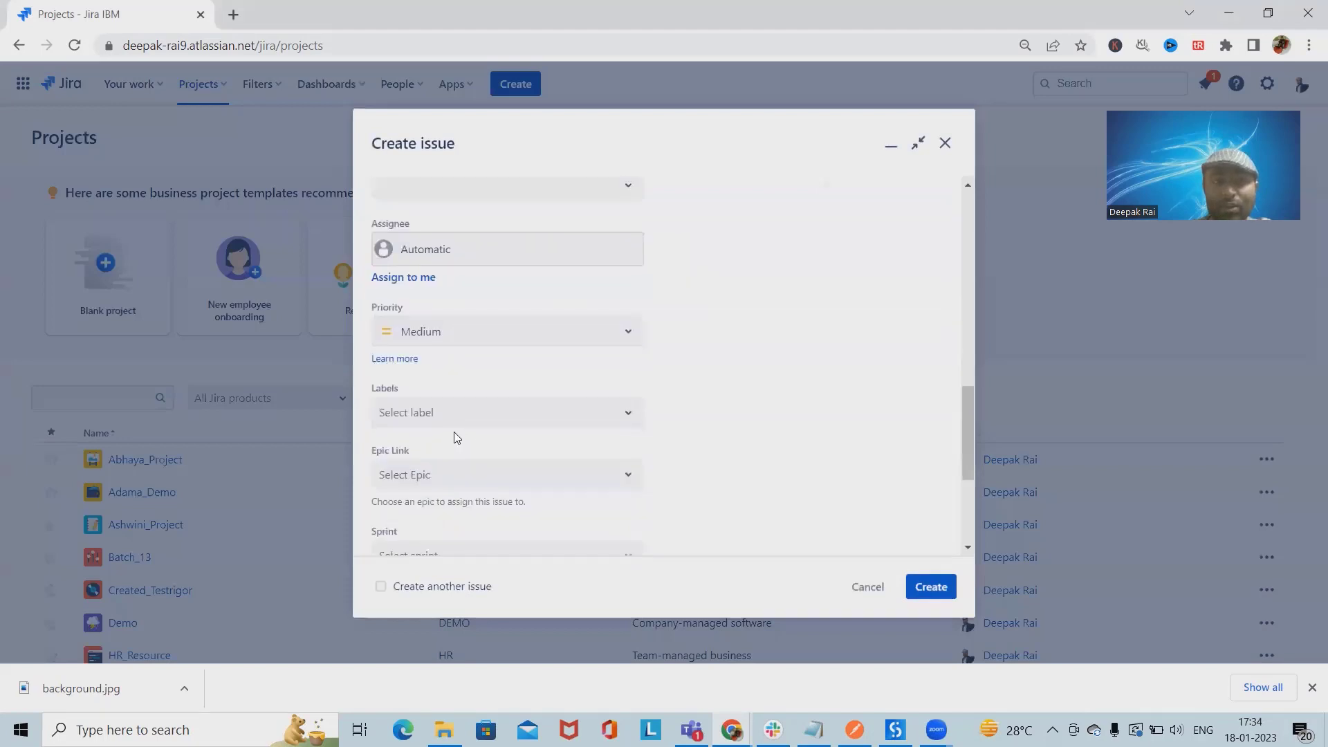
scroll(477, 395, "up", 2)
left_click(513, 344)
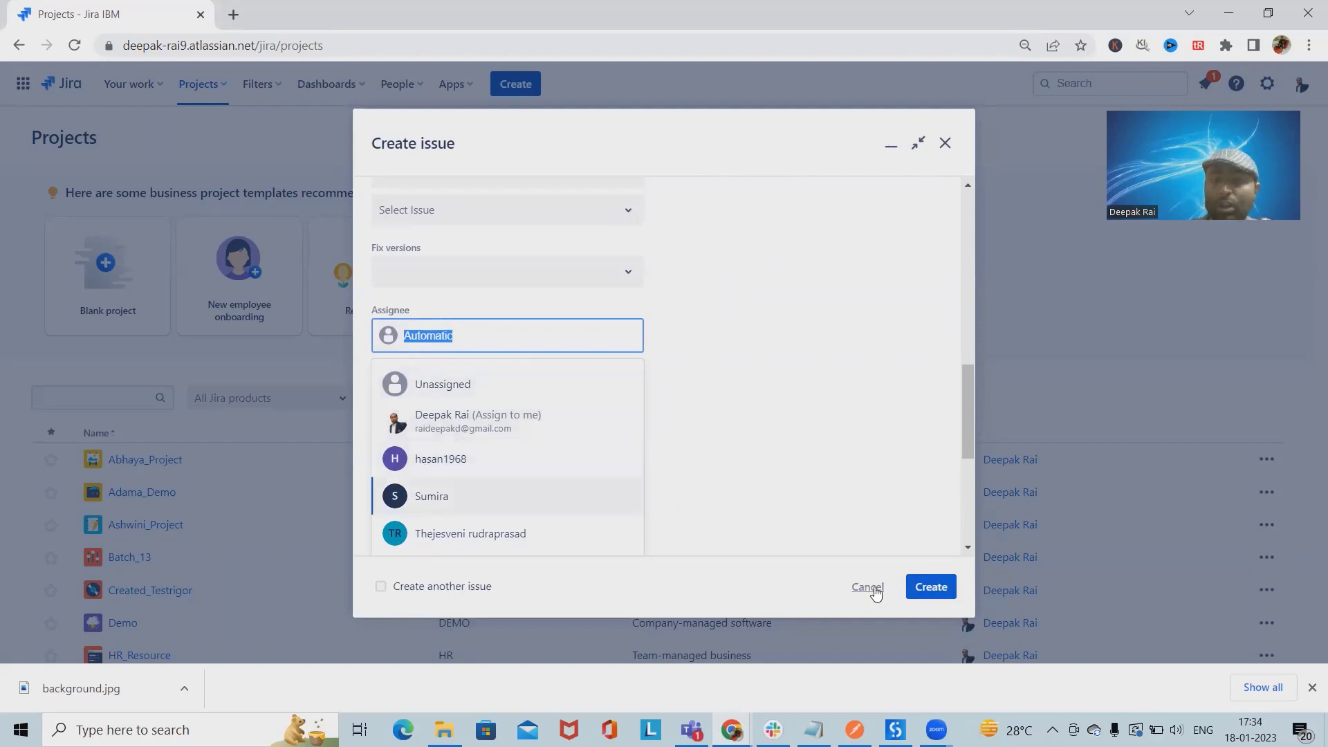
left_click(945, 143)
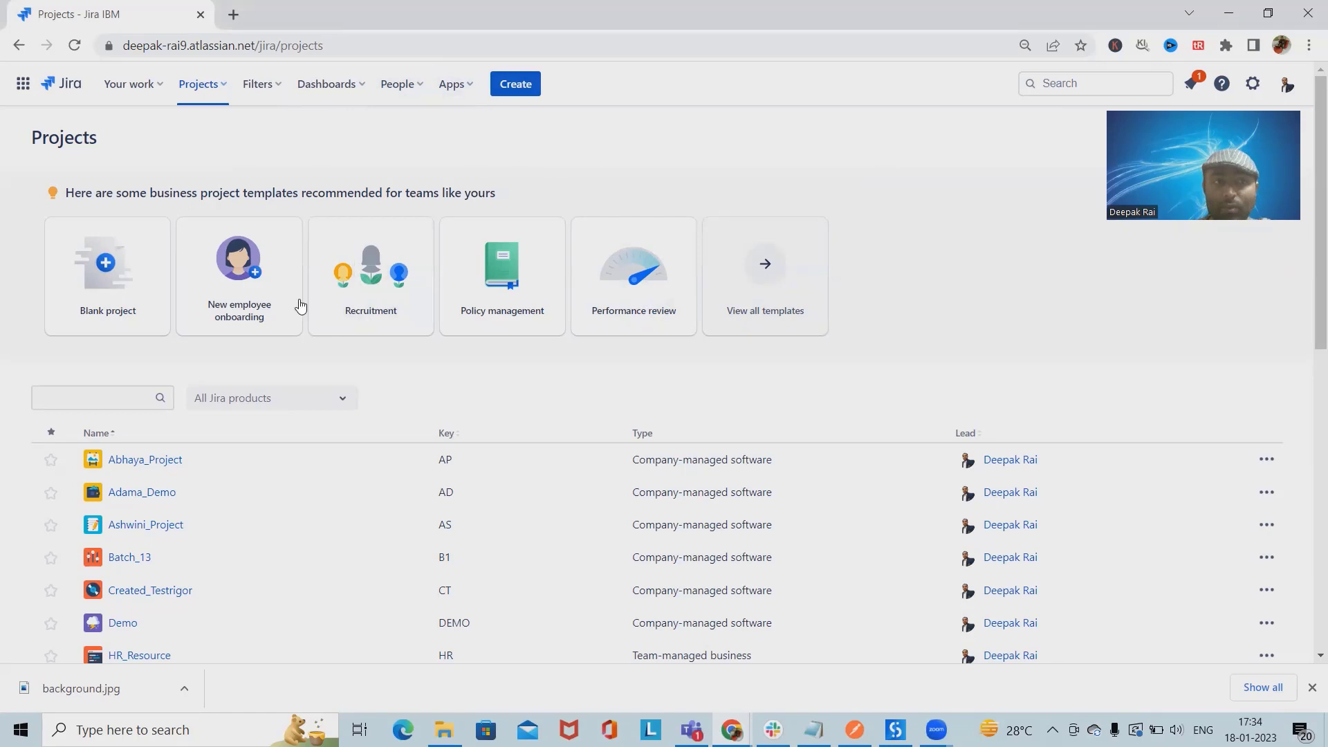
- Open Abhaya_Project and view its Components page with the Hot Fixes component
left_click(126, 460)
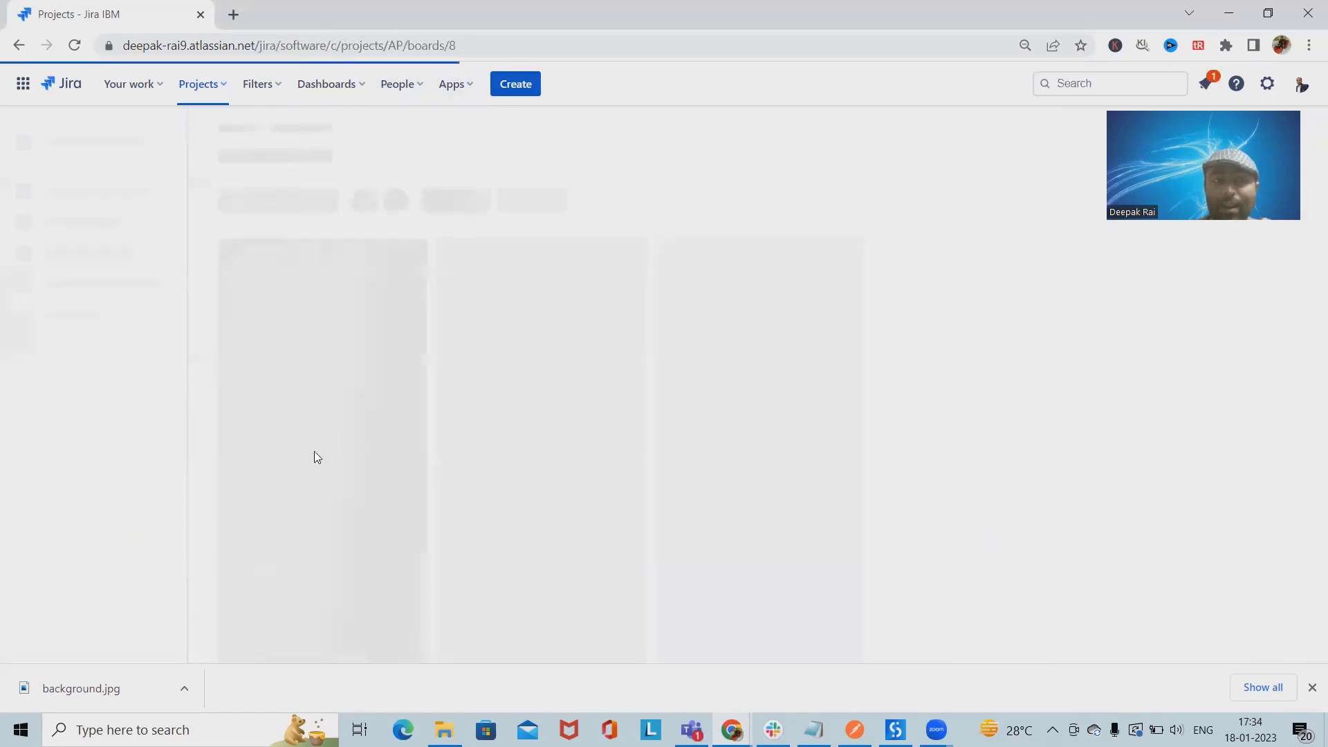
left_click(76, 433)
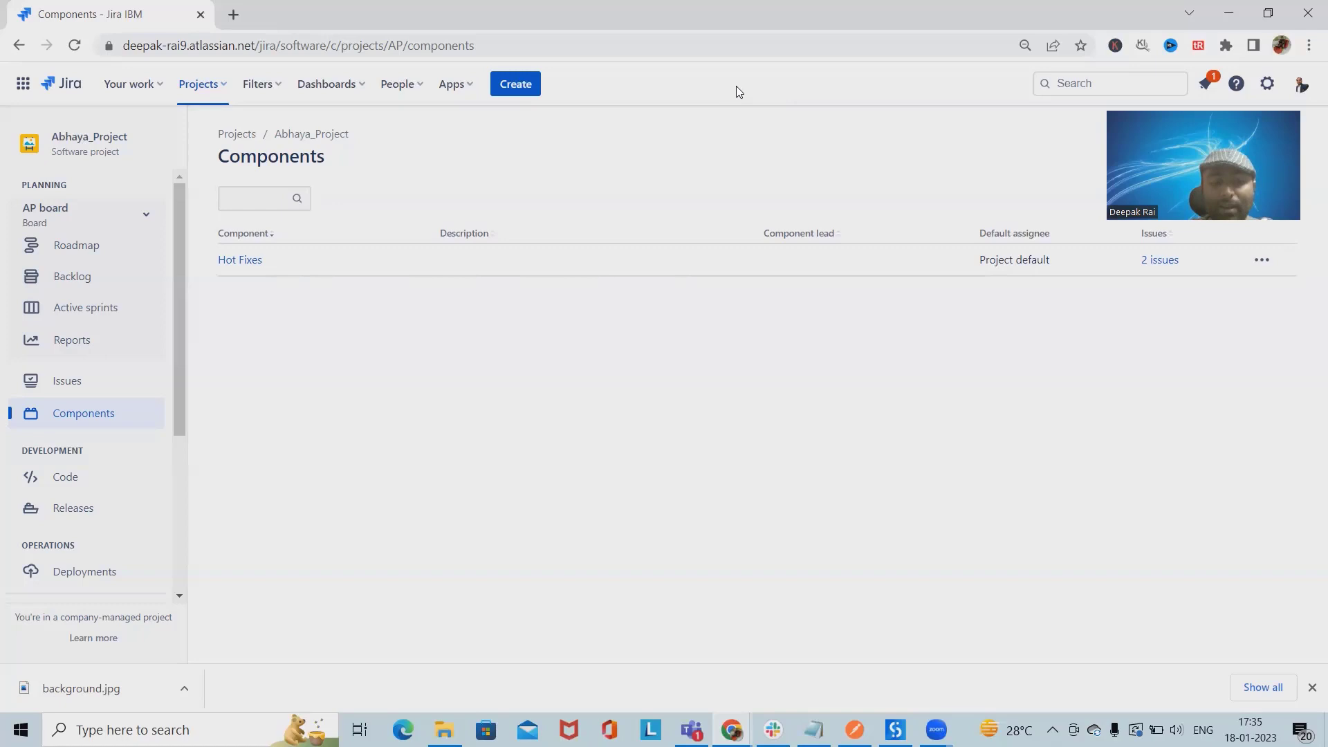
- Use quick search to reach the global Automation rules page
key("period")
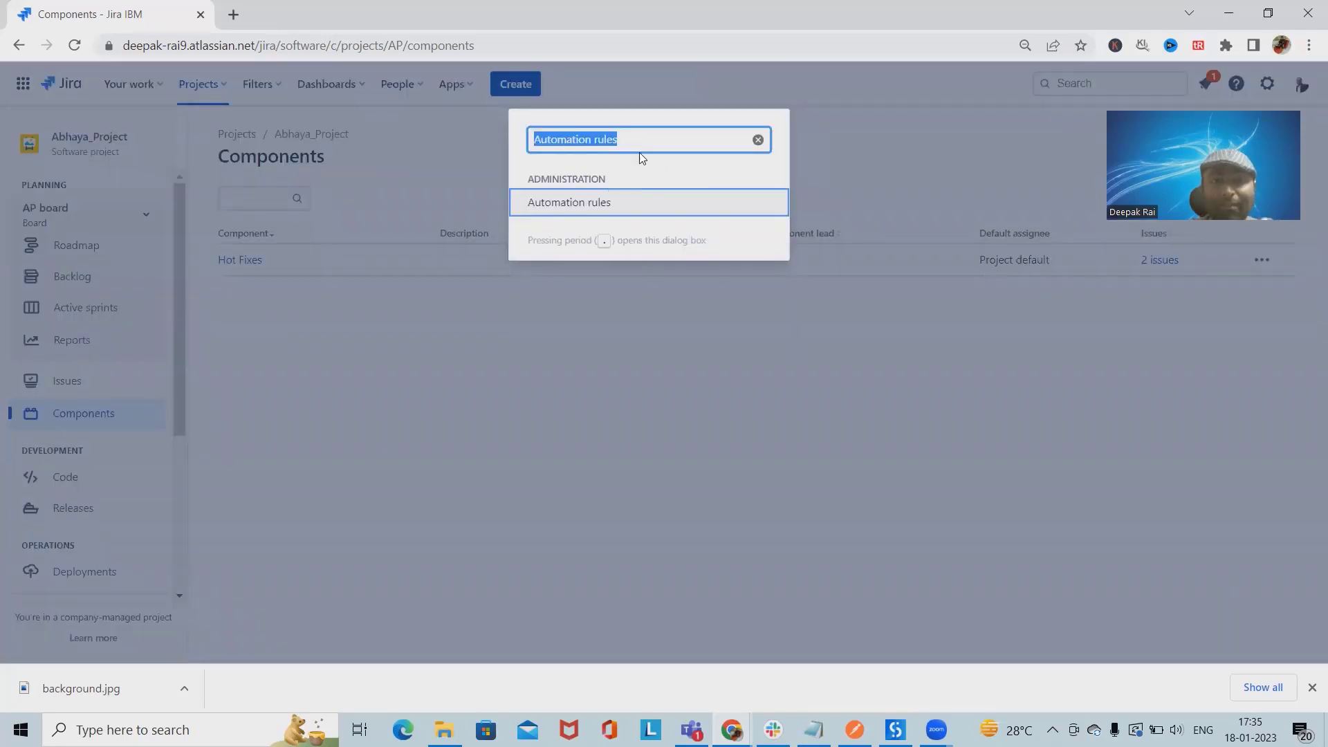
left_click(560, 208)
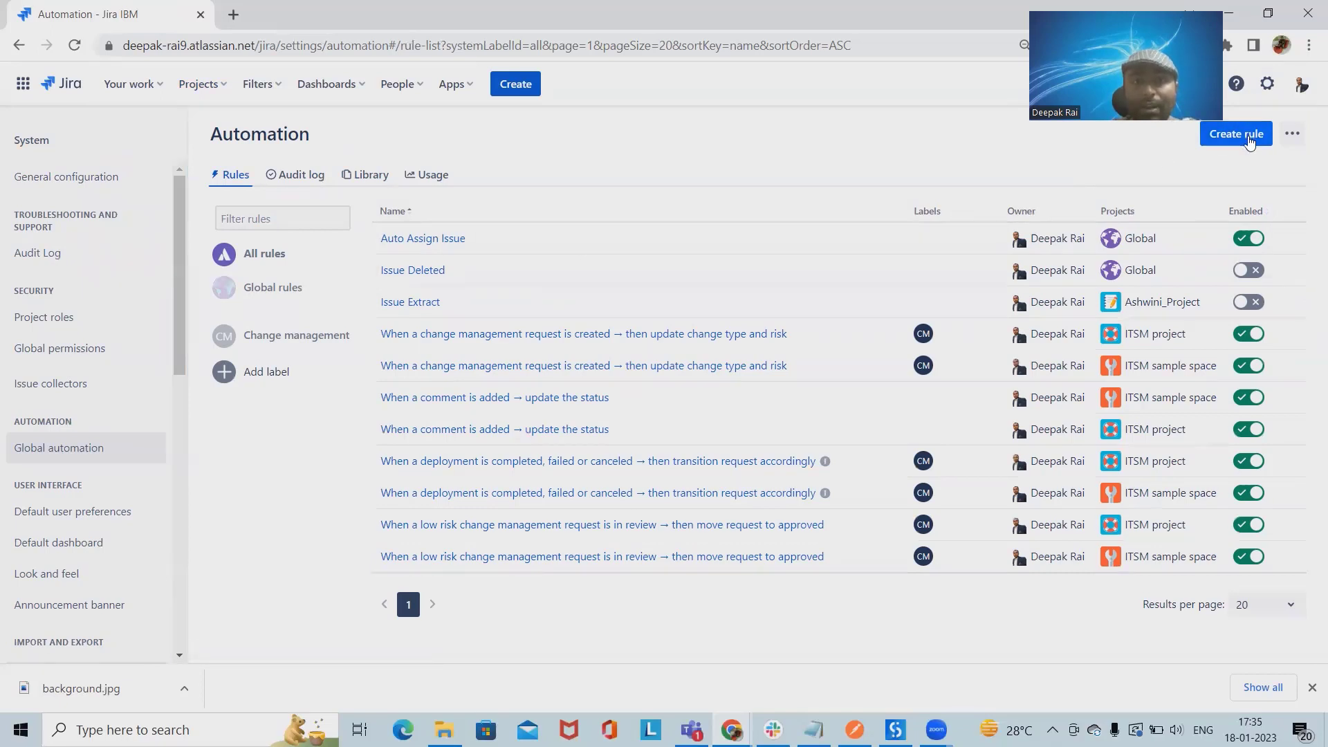
- Review automation usage, disable the Auto Assign Issue rule, and start a new rule
left_click(435, 177)
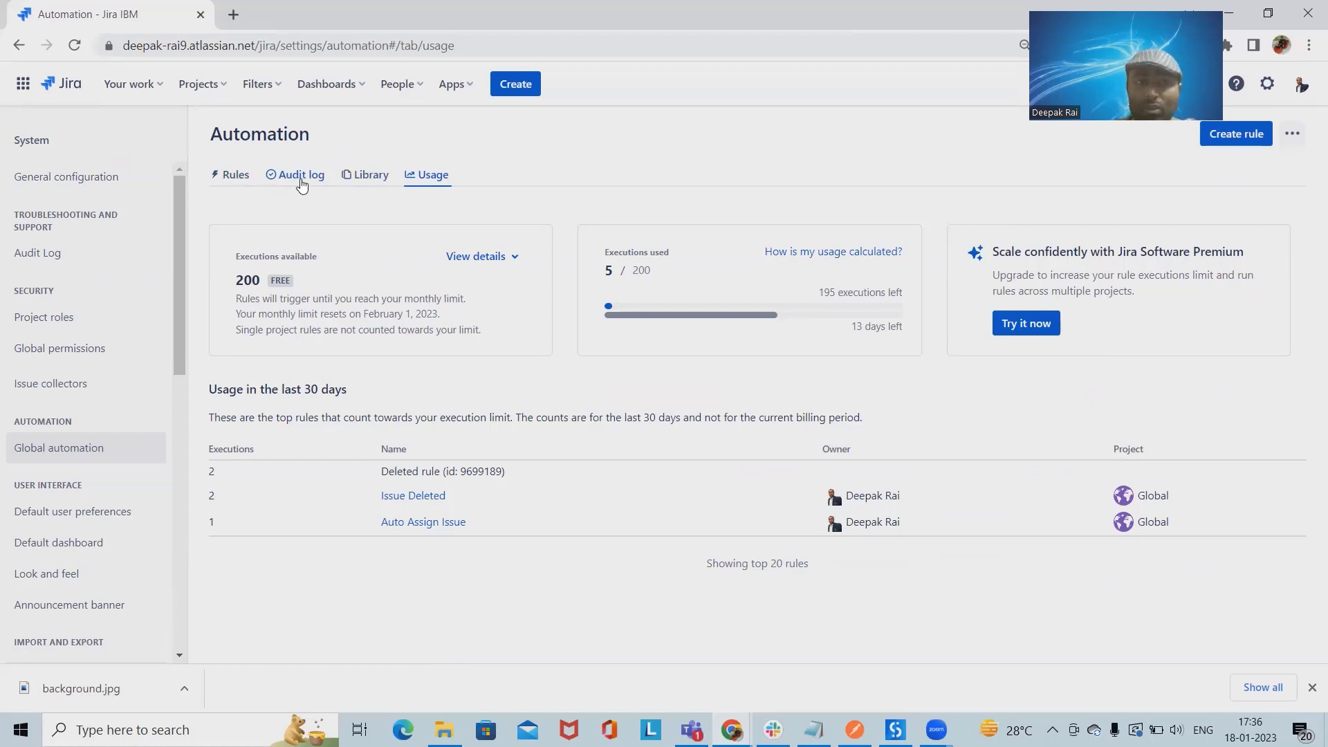
left_click(233, 175)
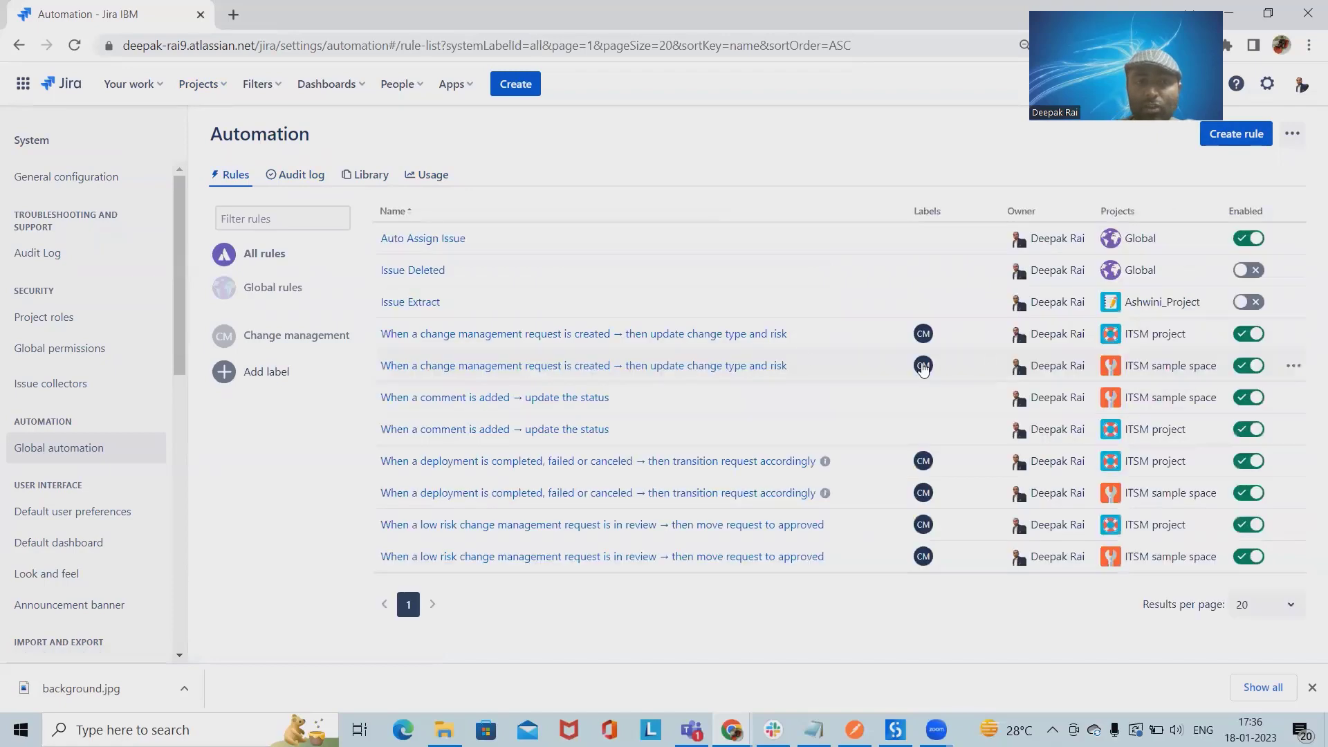
left_click(1248, 242)
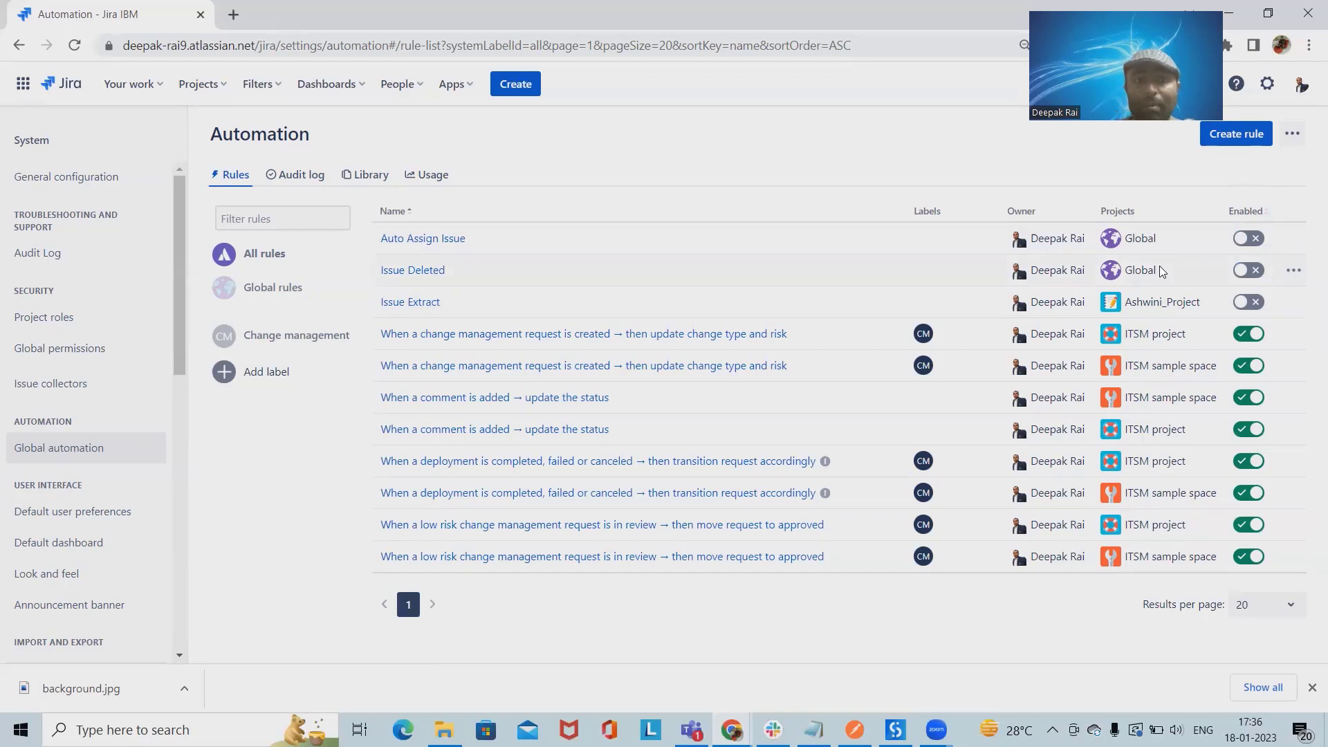
left_click(1255, 140)
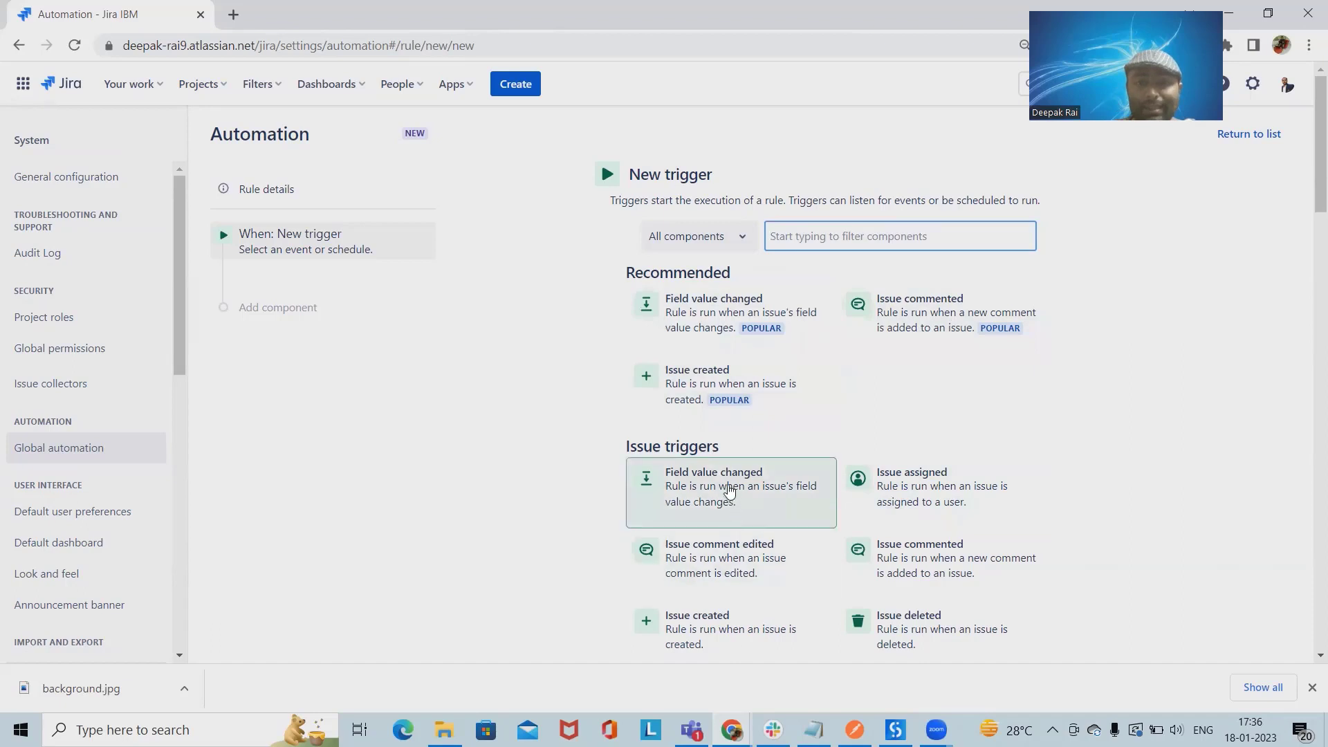
- Save an Issue created trigger for the new rule and add a condition step
left_click(678, 377)
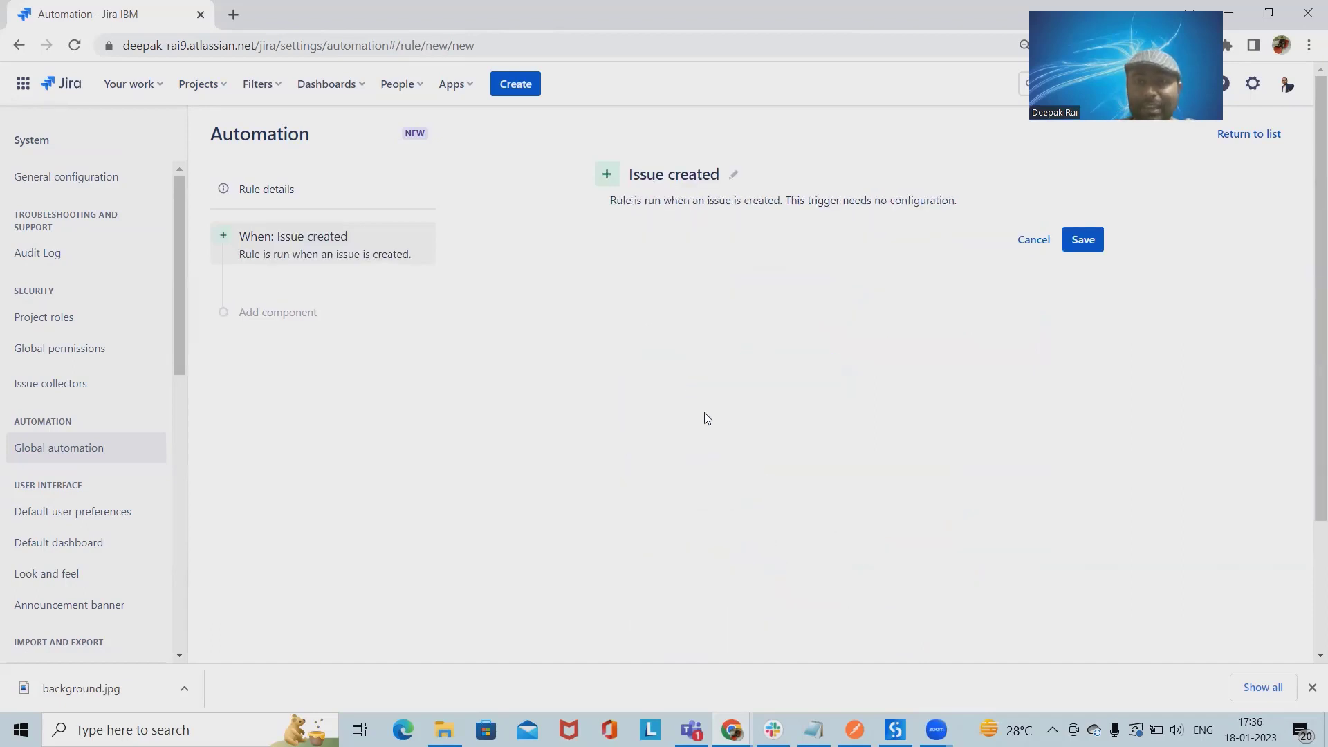
left_click(1083, 239)
left_click(714, 357)
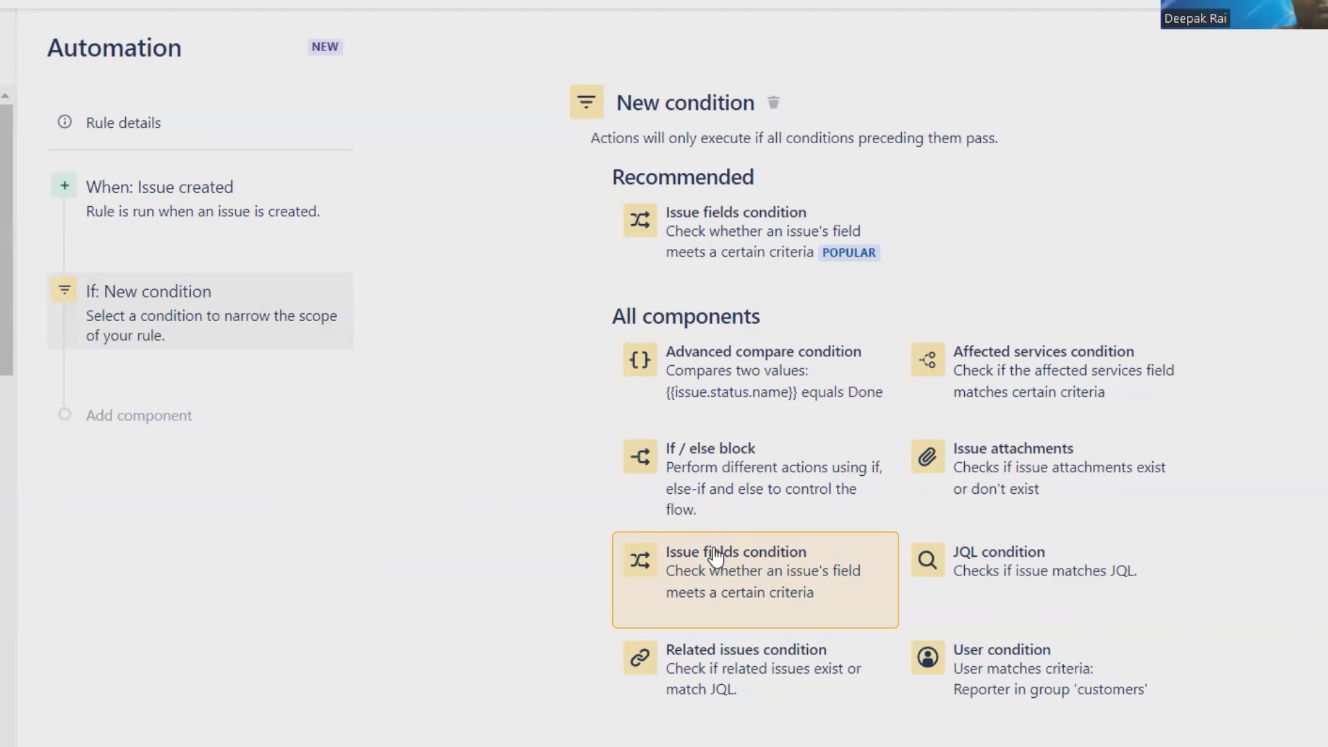
- Try an If / else block, remove it, and add a plain condition step instead
left_click(730, 492)
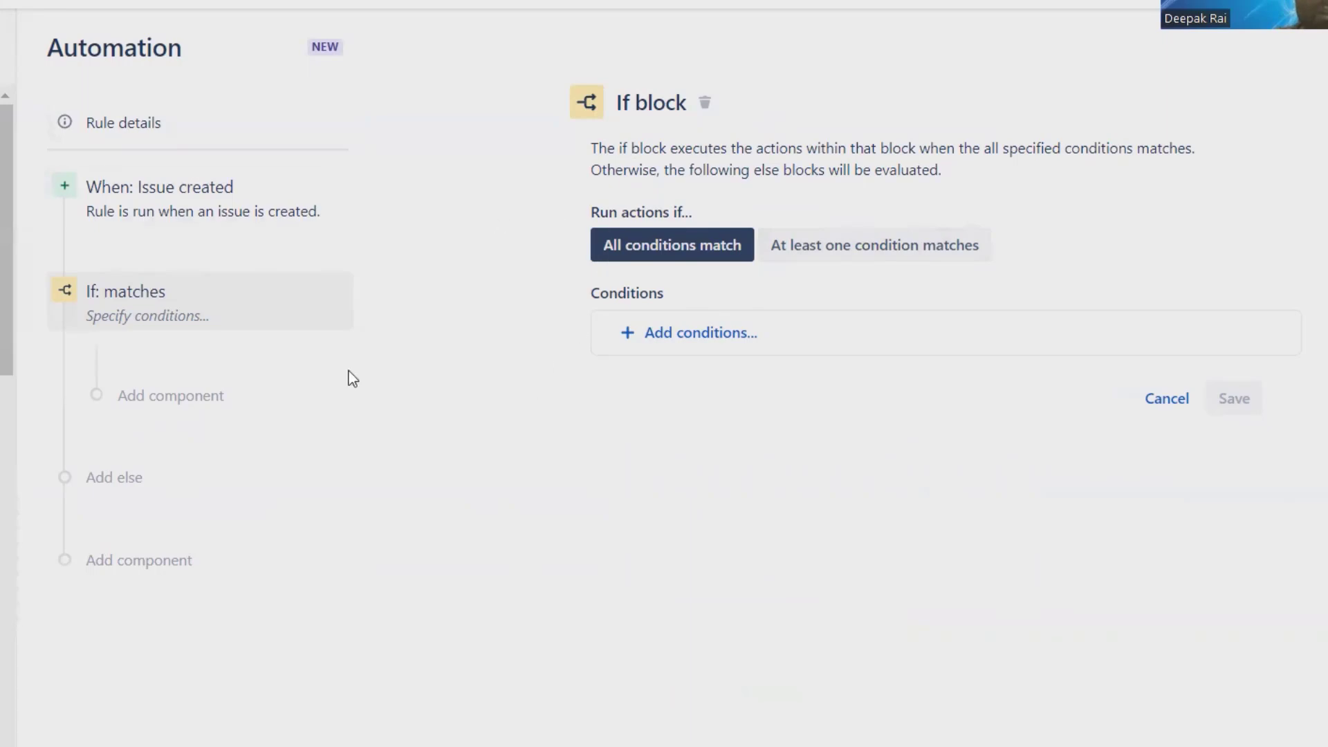
left_click(335, 290)
left_click(713, 350)
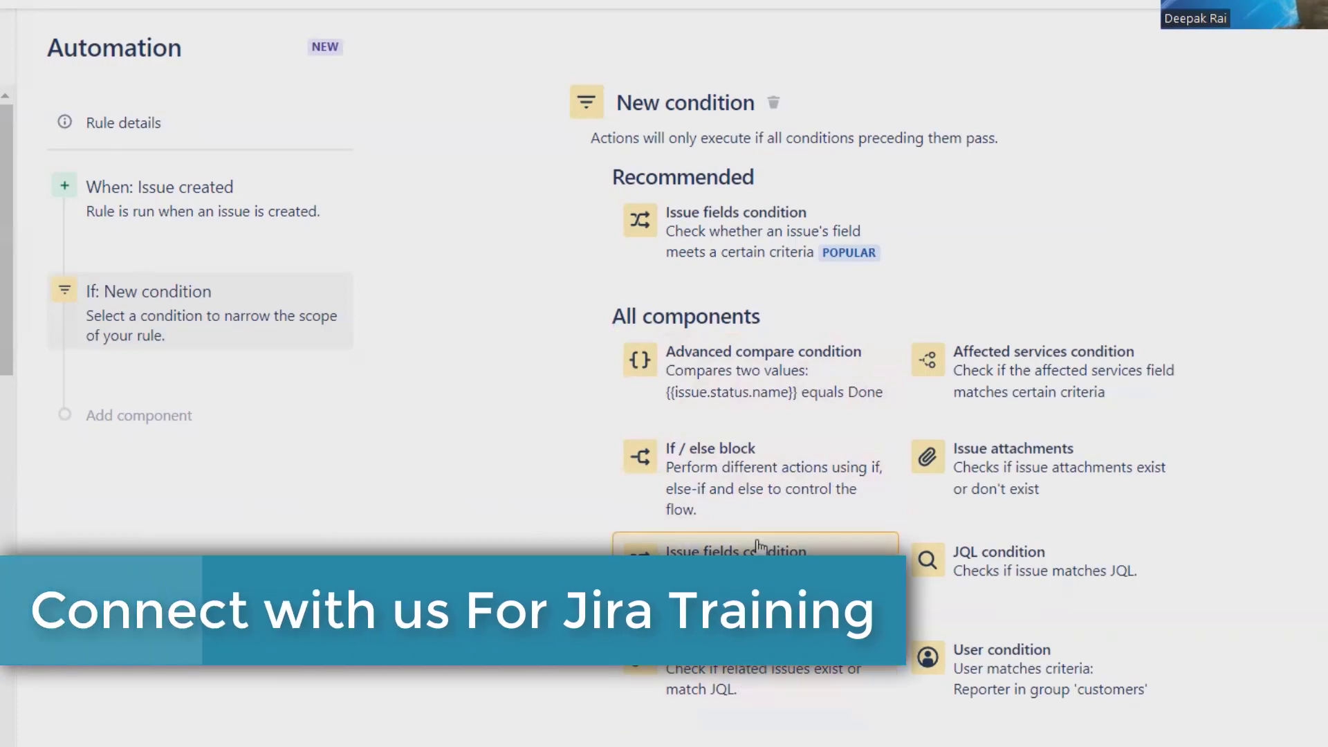
- Add an Issue fields condition requiring the Assignee field to be empty
left_click(766, 241)
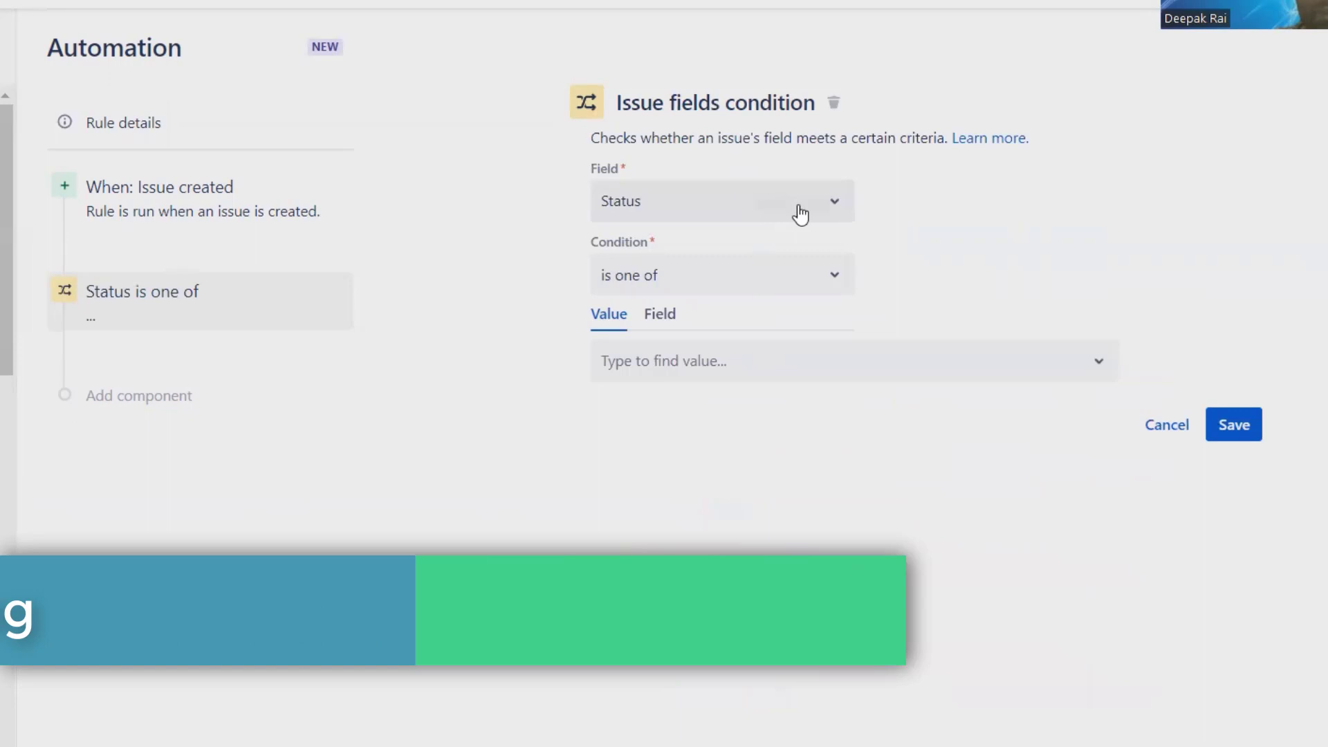
left_click(799, 210)
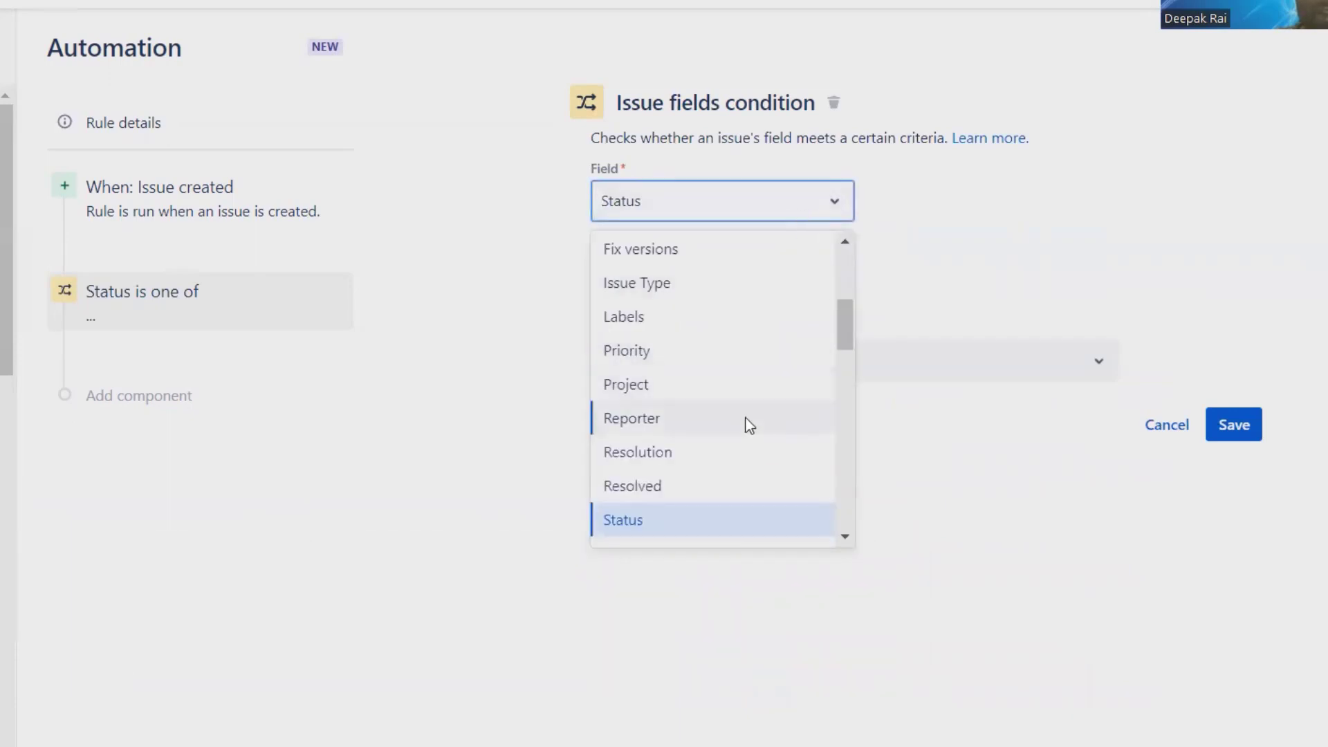
type("as")
left_click(661, 258)
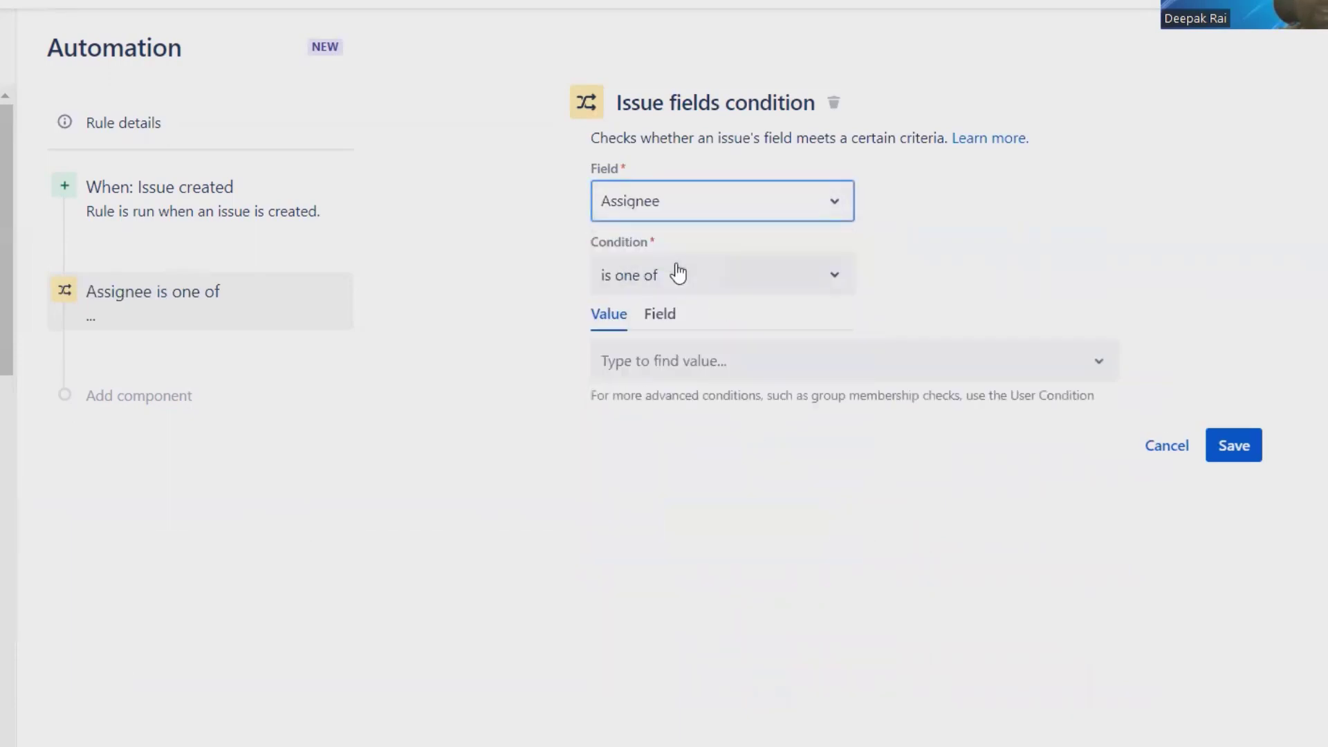
left_click(749, 286)
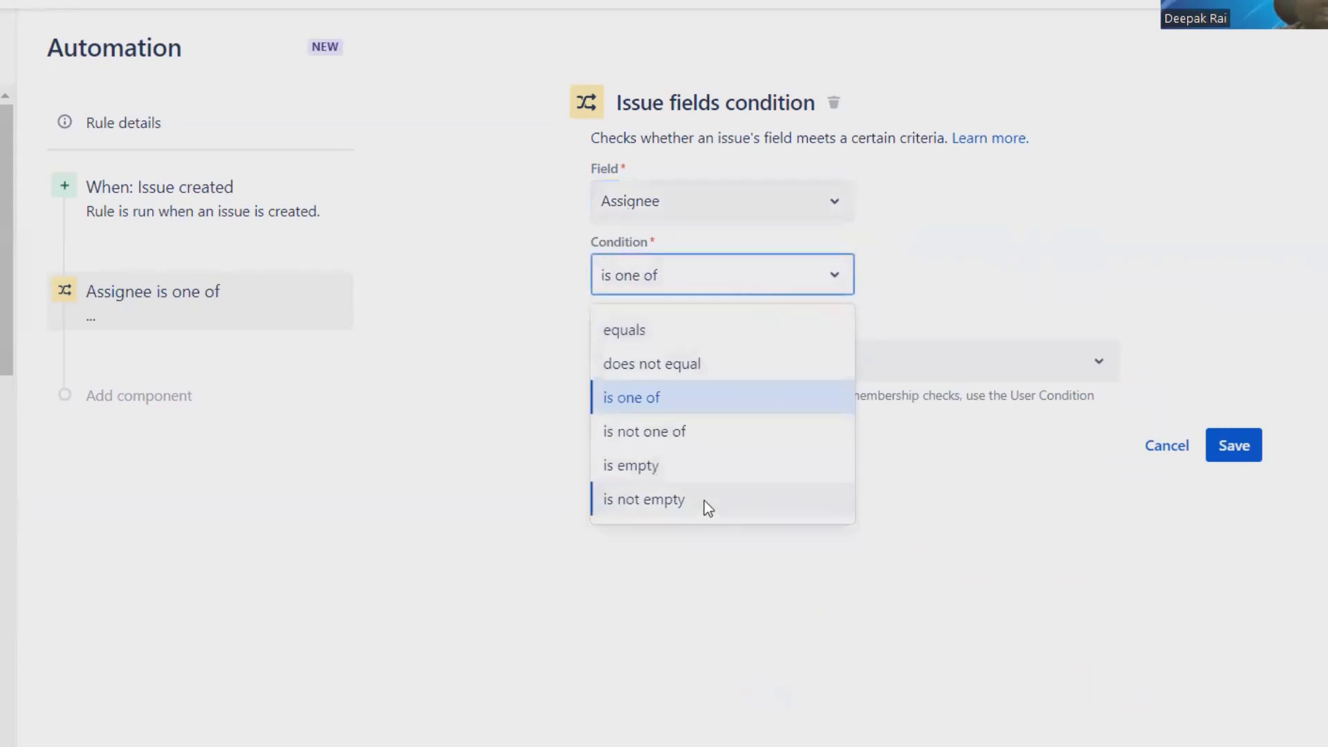
left_click(682, 468)
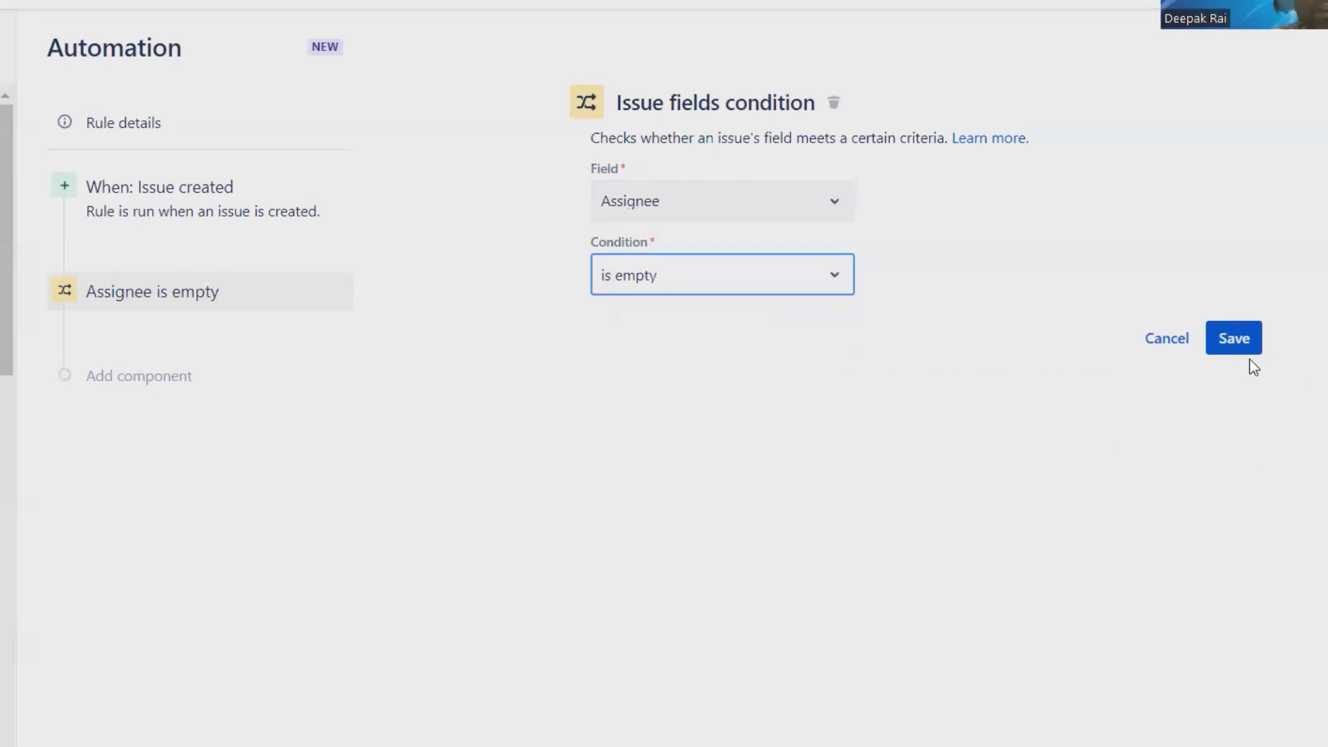
left_click(1243, 343)
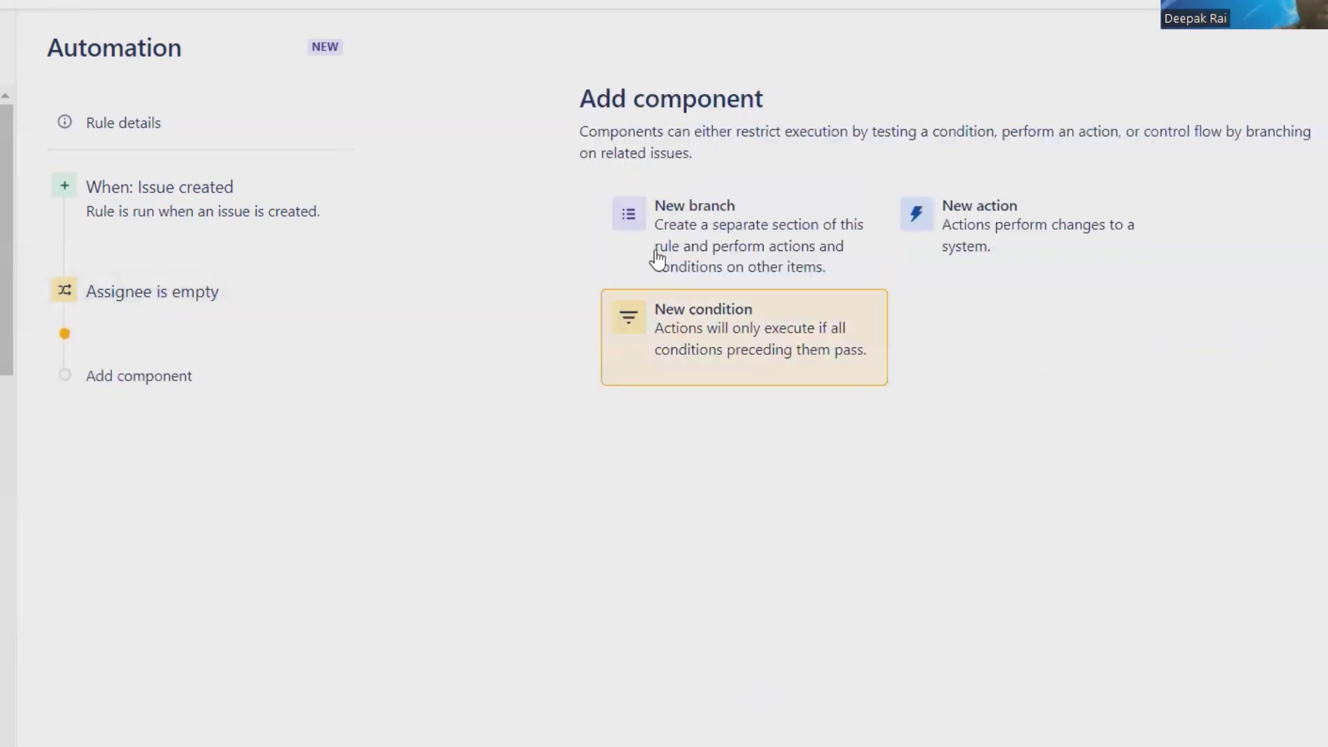
- Add an Edit issue action that sets Assignee to a chosen user, and save it
left_click(1012, 248)
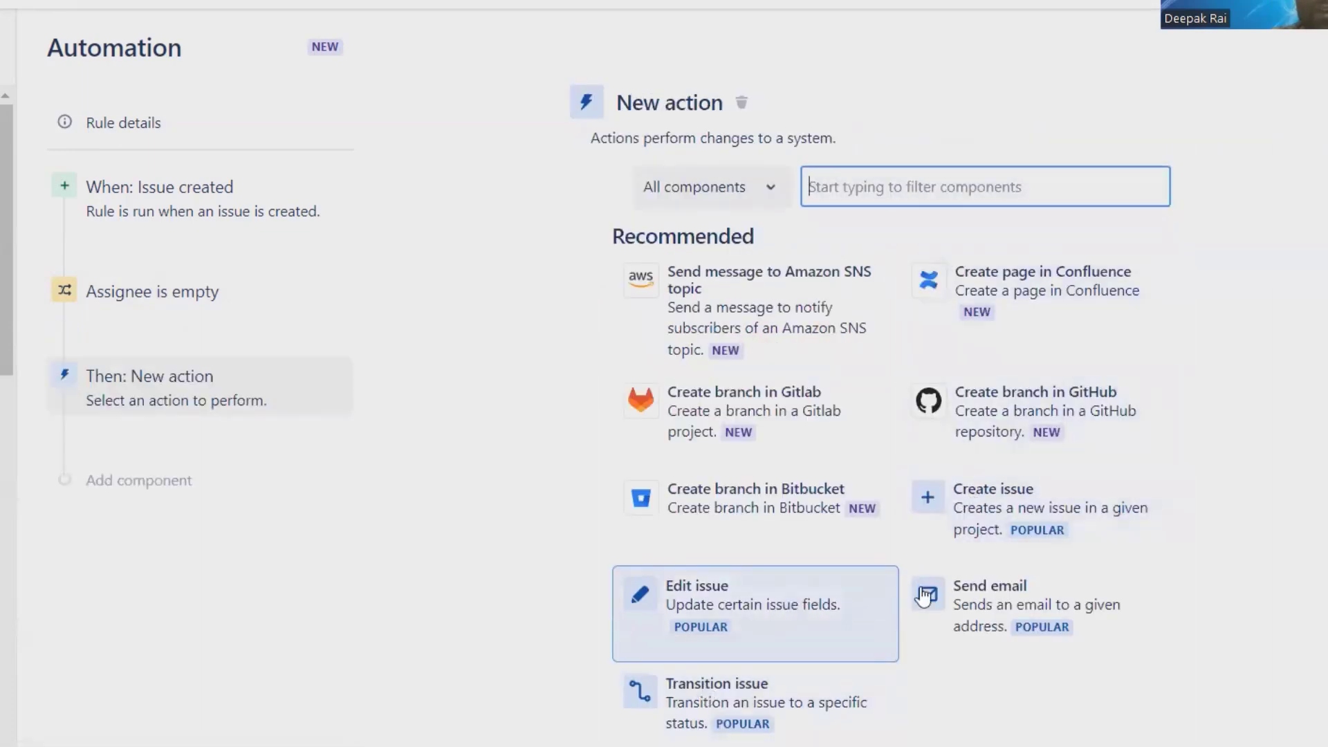
left_click(764, 192)
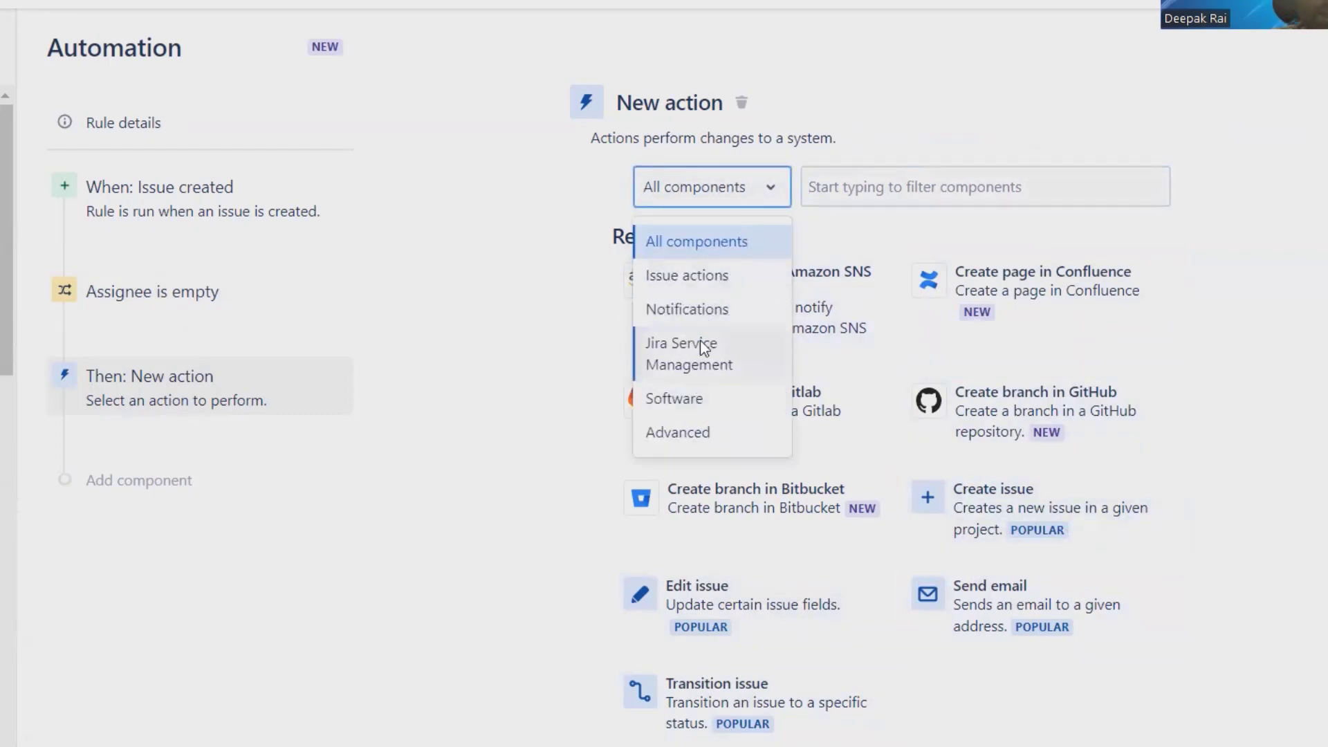
left_click(715, 280)
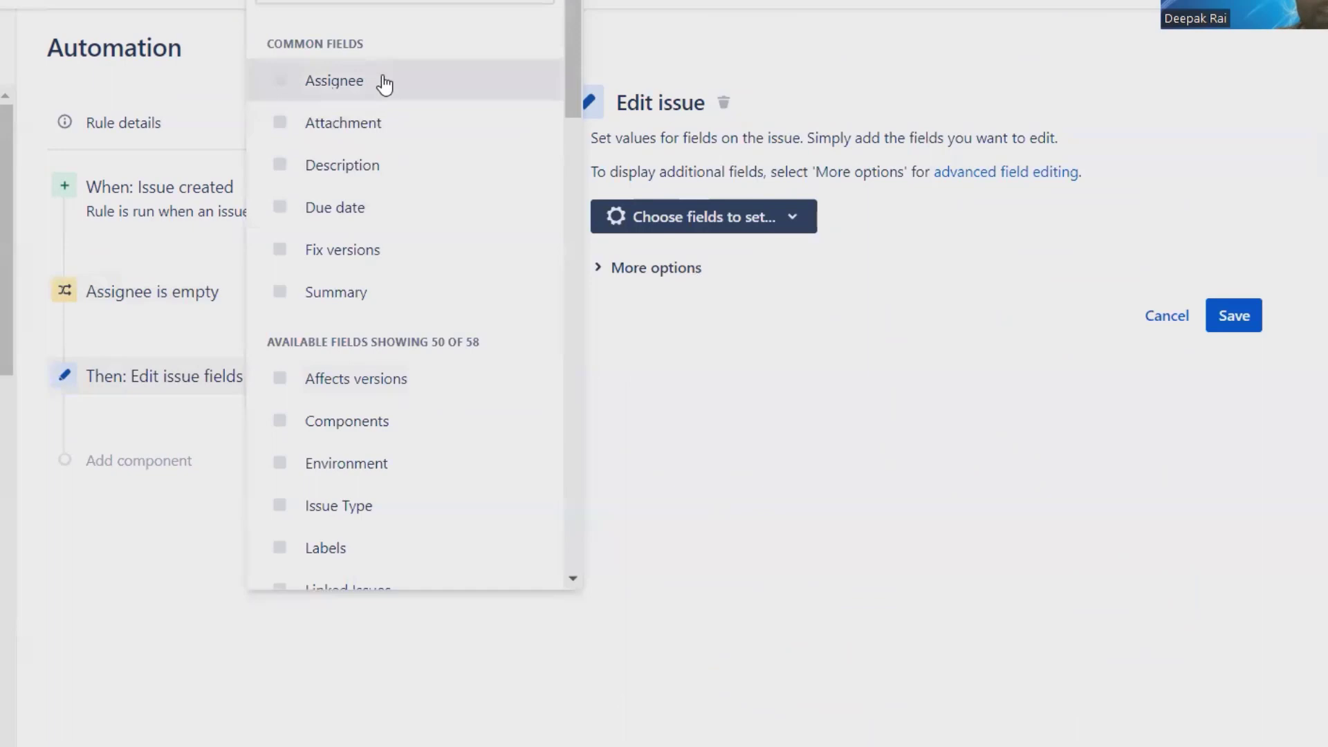
left_click(384, 83)
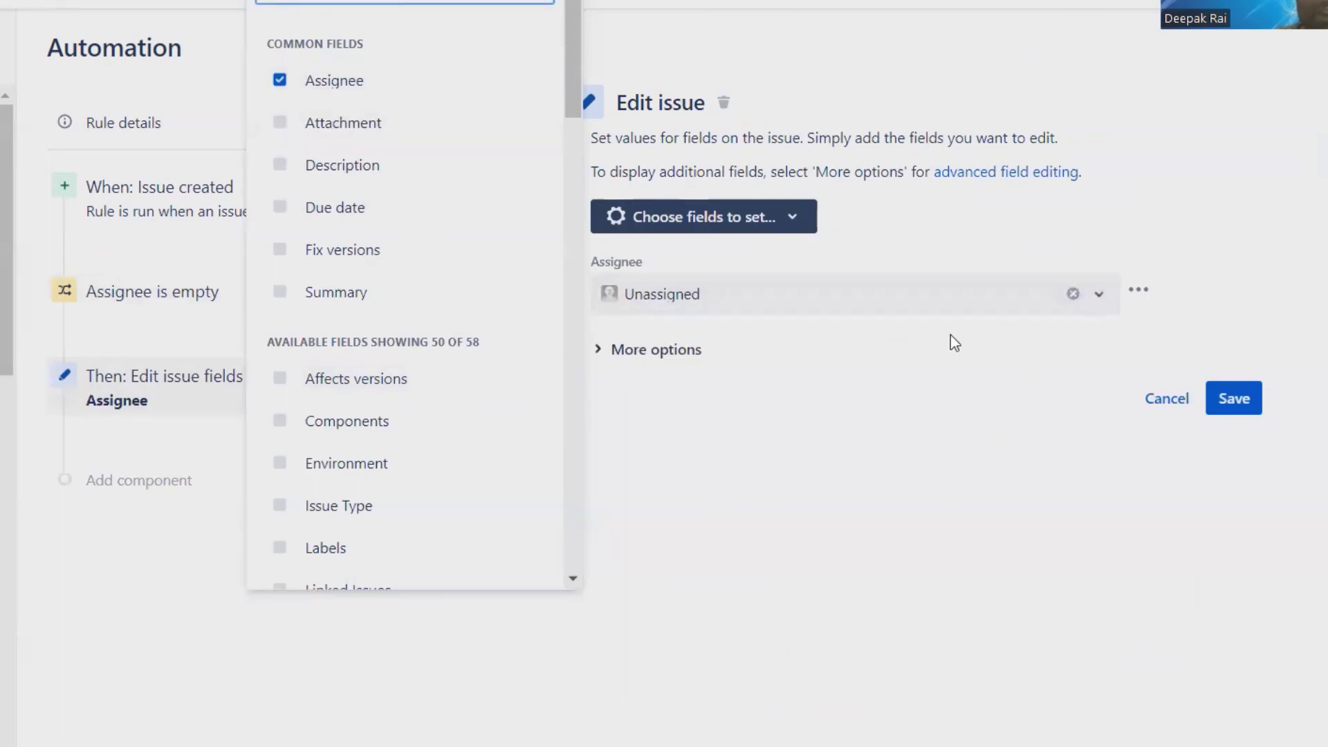
left_click(1093, 290)
scroll(782, 533, "down", 5)
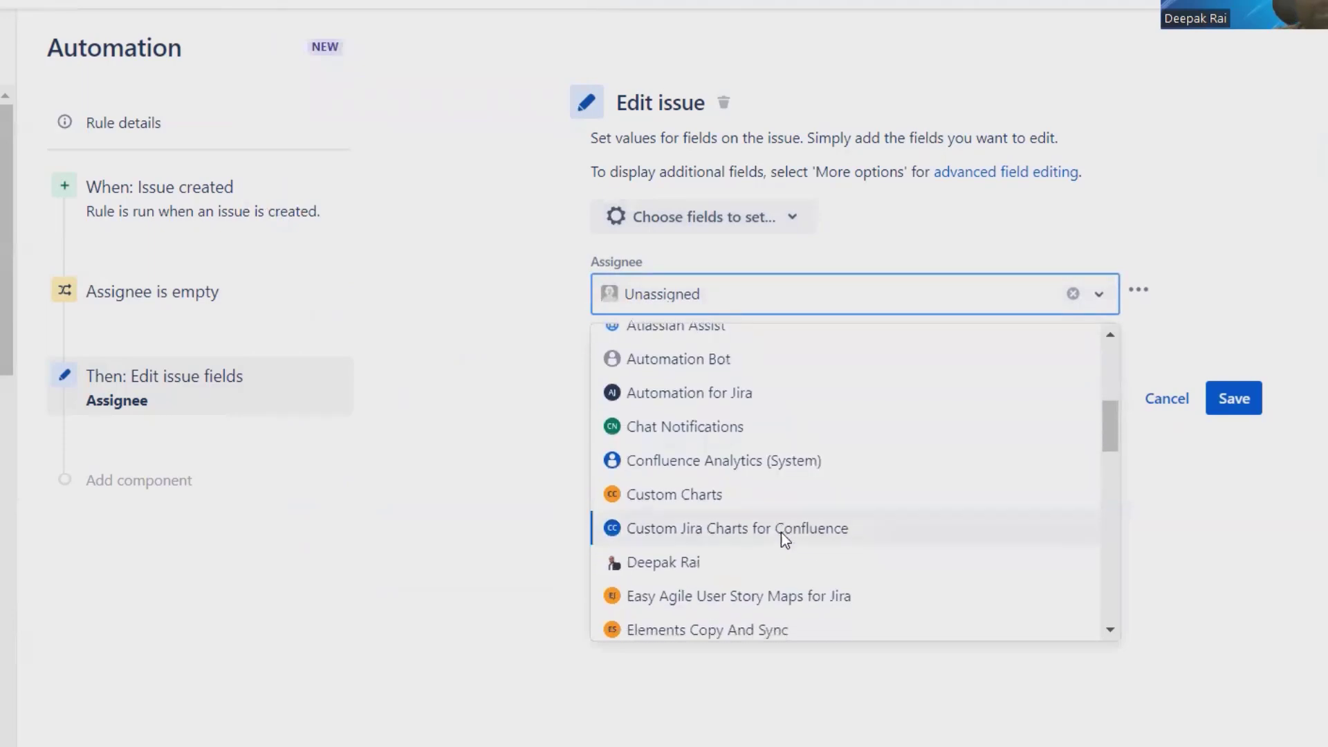
scroll(700, 454, "down", 3)
scroll(700, 454, "up", 3)
left_click(700, 459)
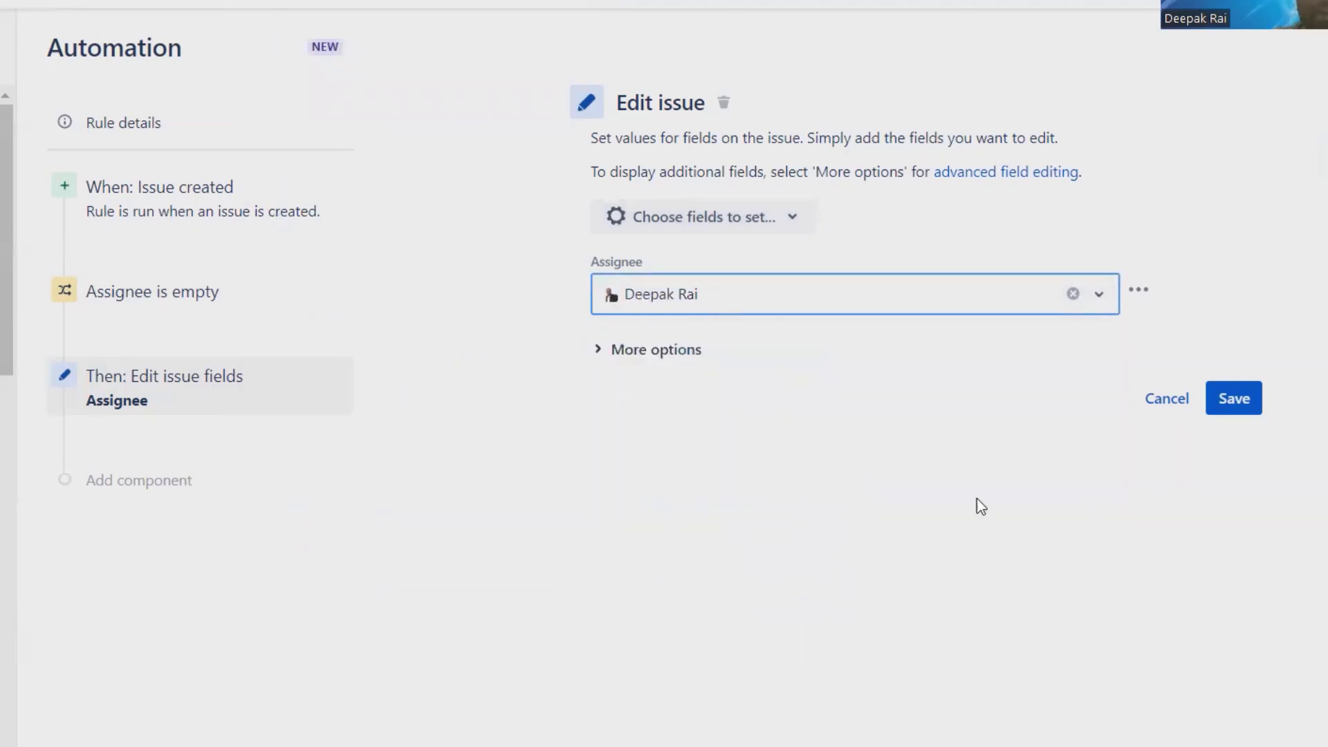
left_click(1234, 398)
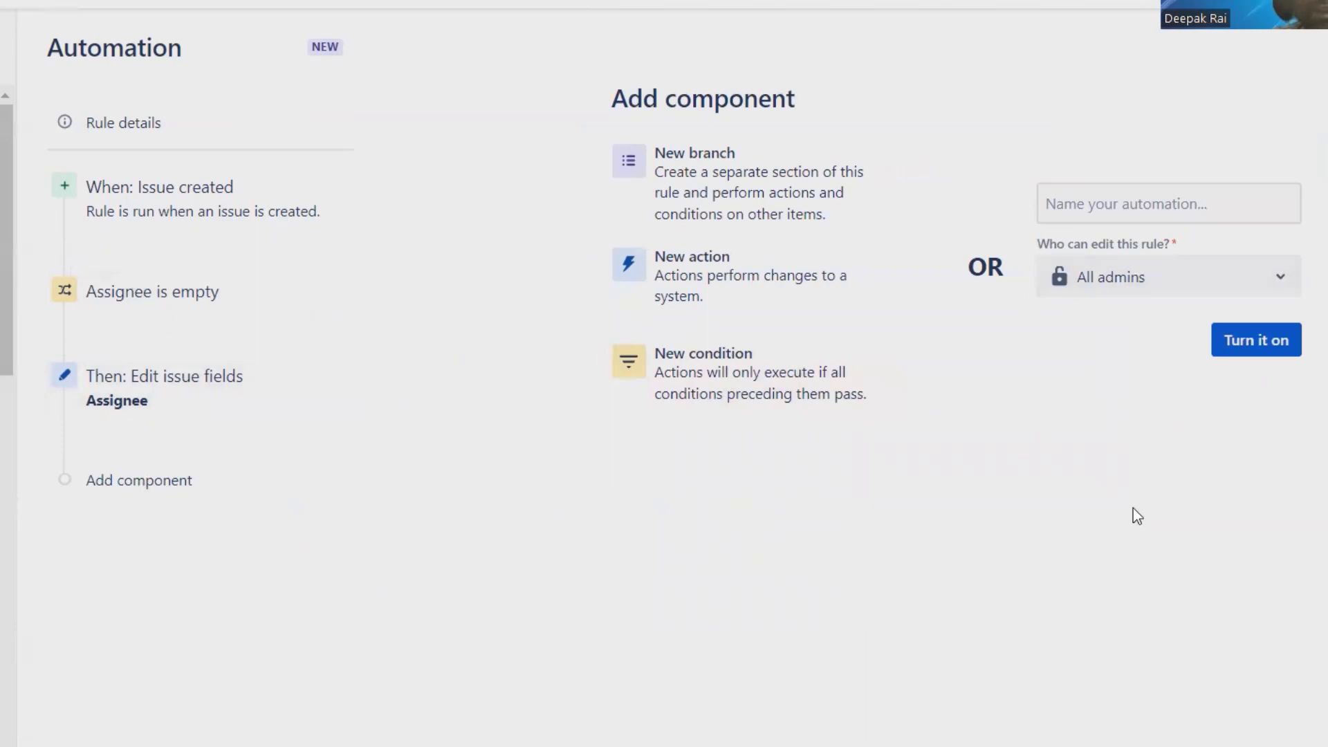
- Name the rule 'Auto Assign Issue post Creation' and turn it on
left_click(1136, 207)
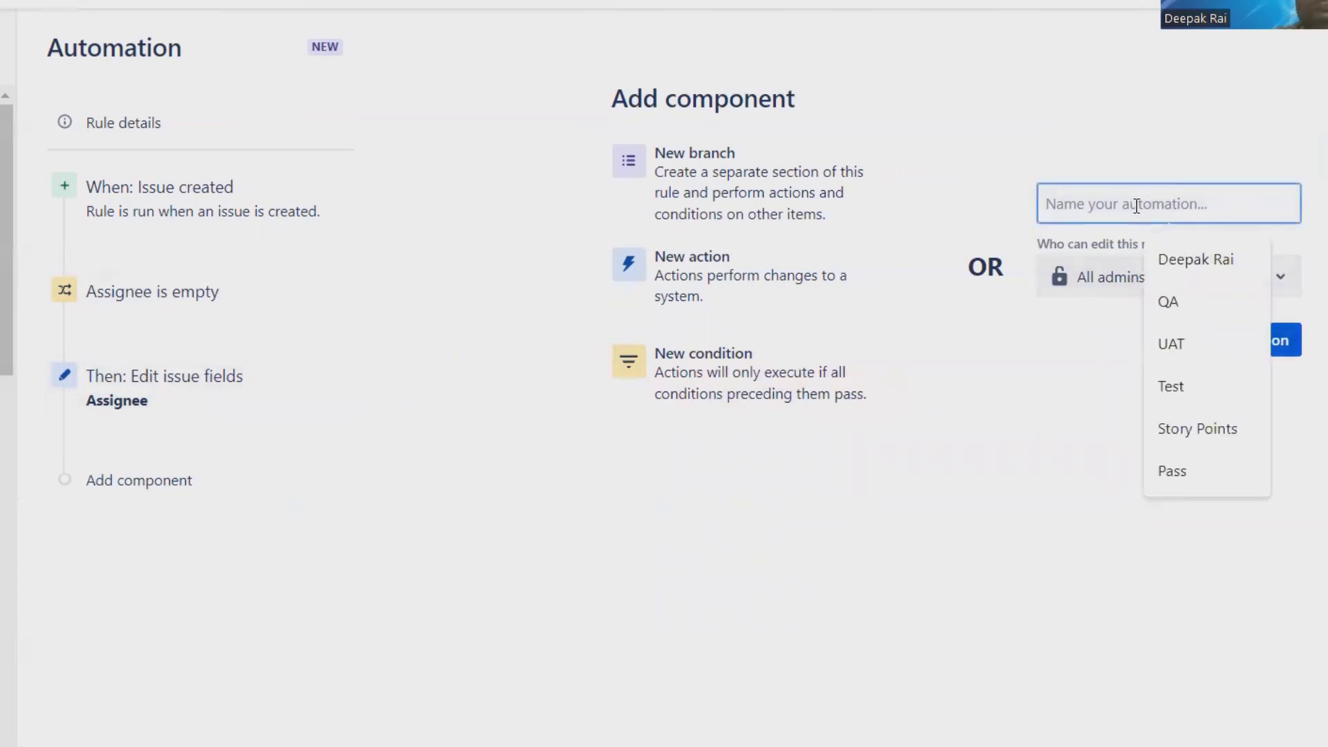
type("Au")
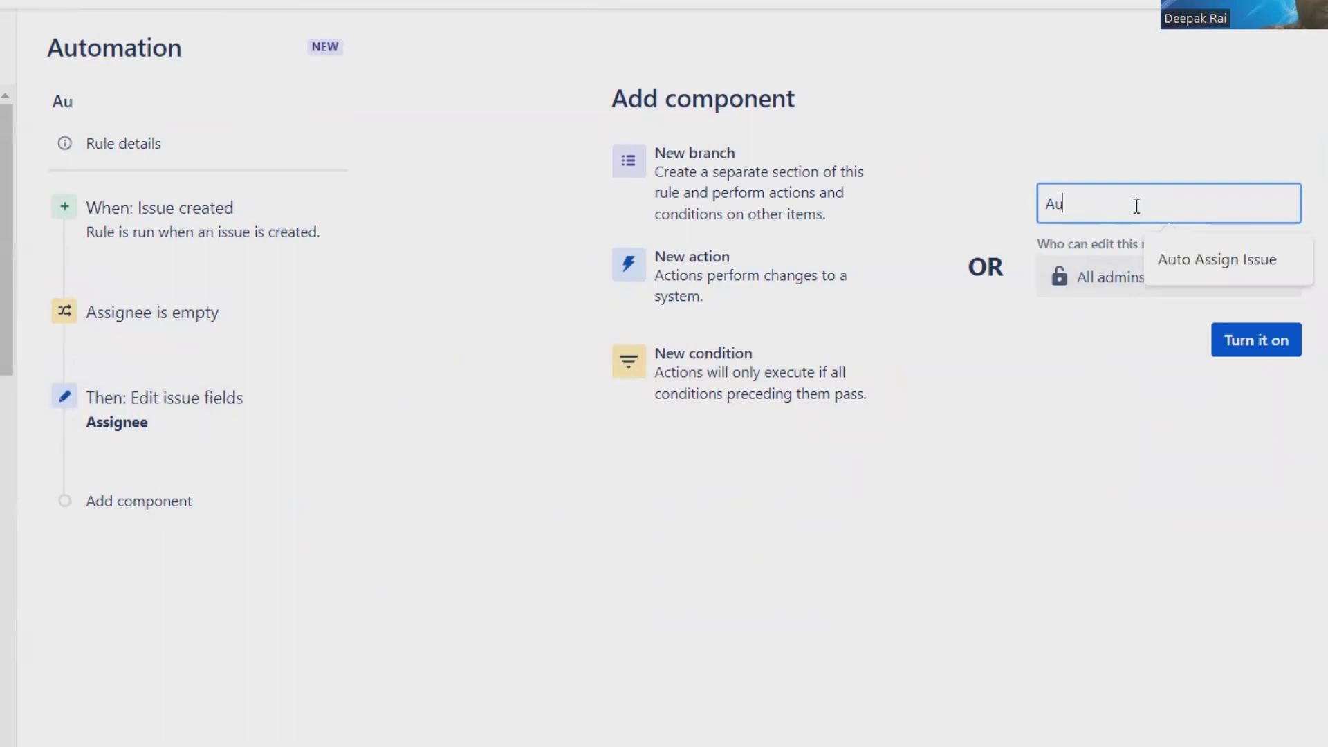
type("to Assi")
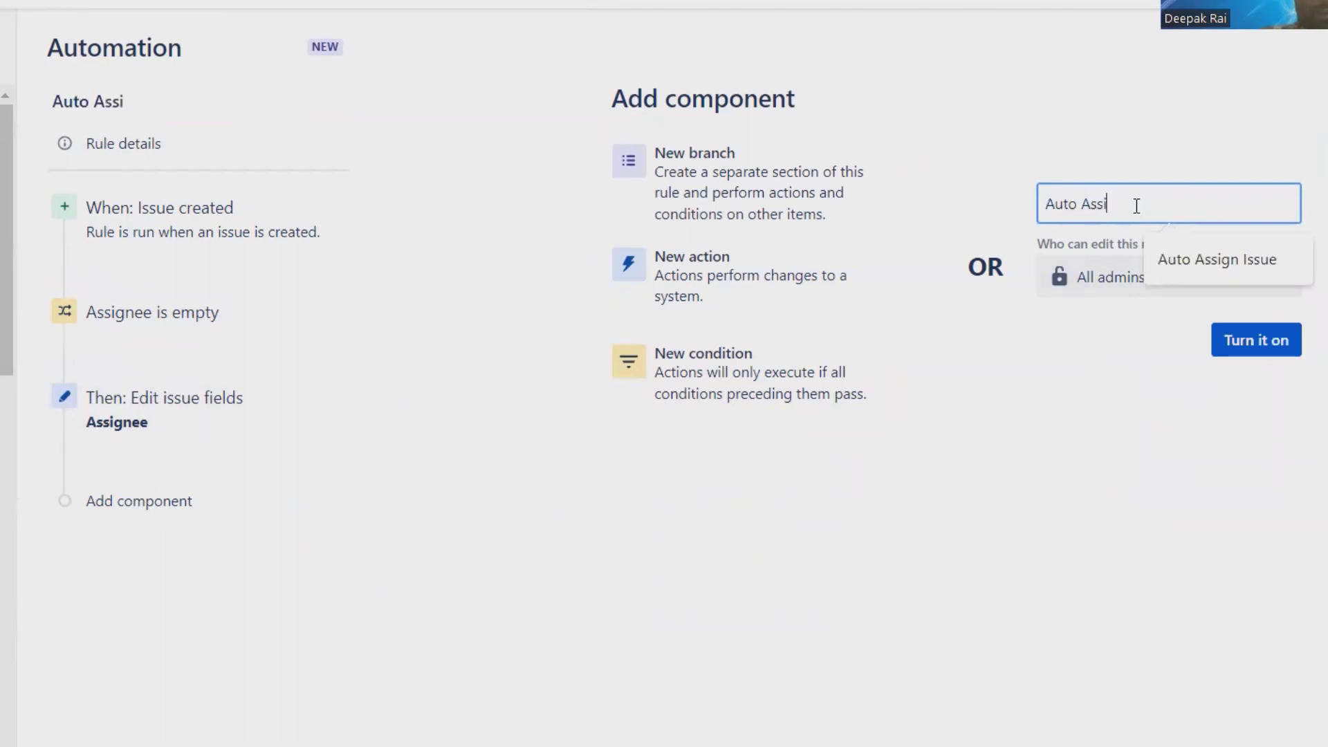
type("gn Issue post ")
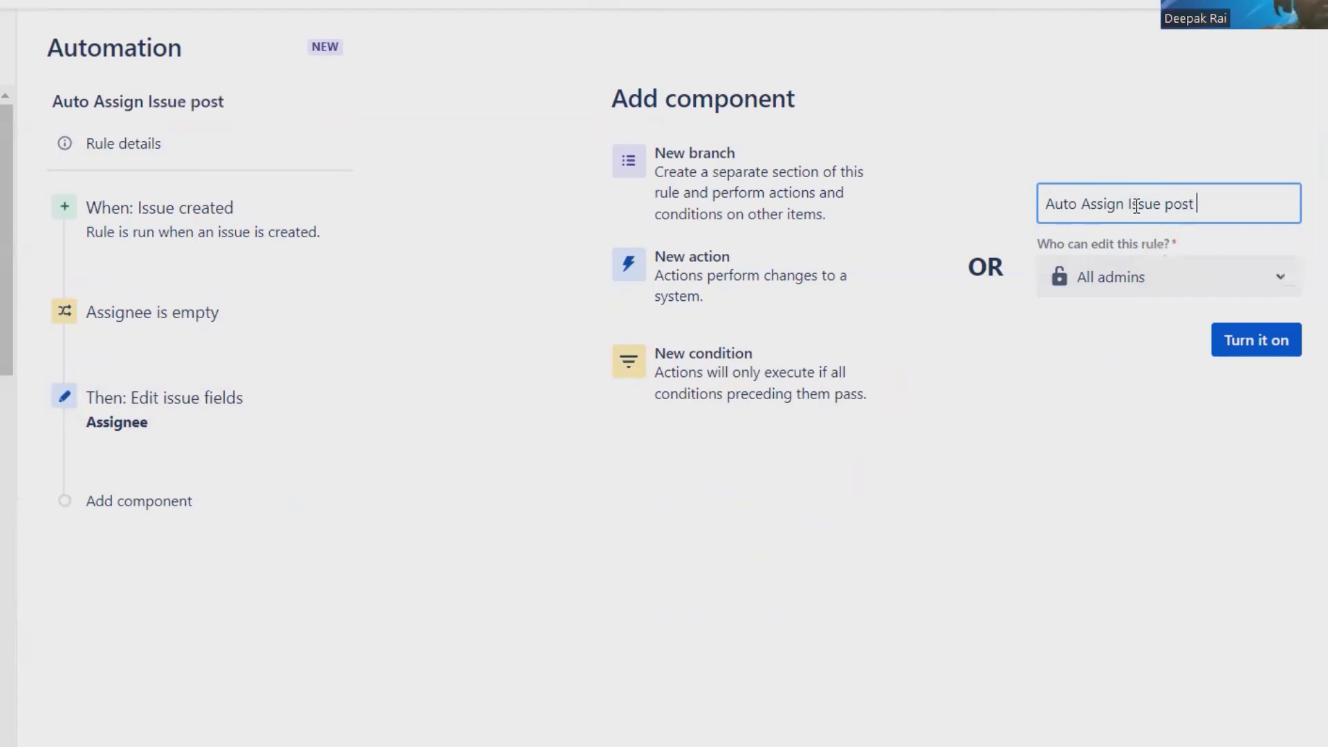
type("Creat")
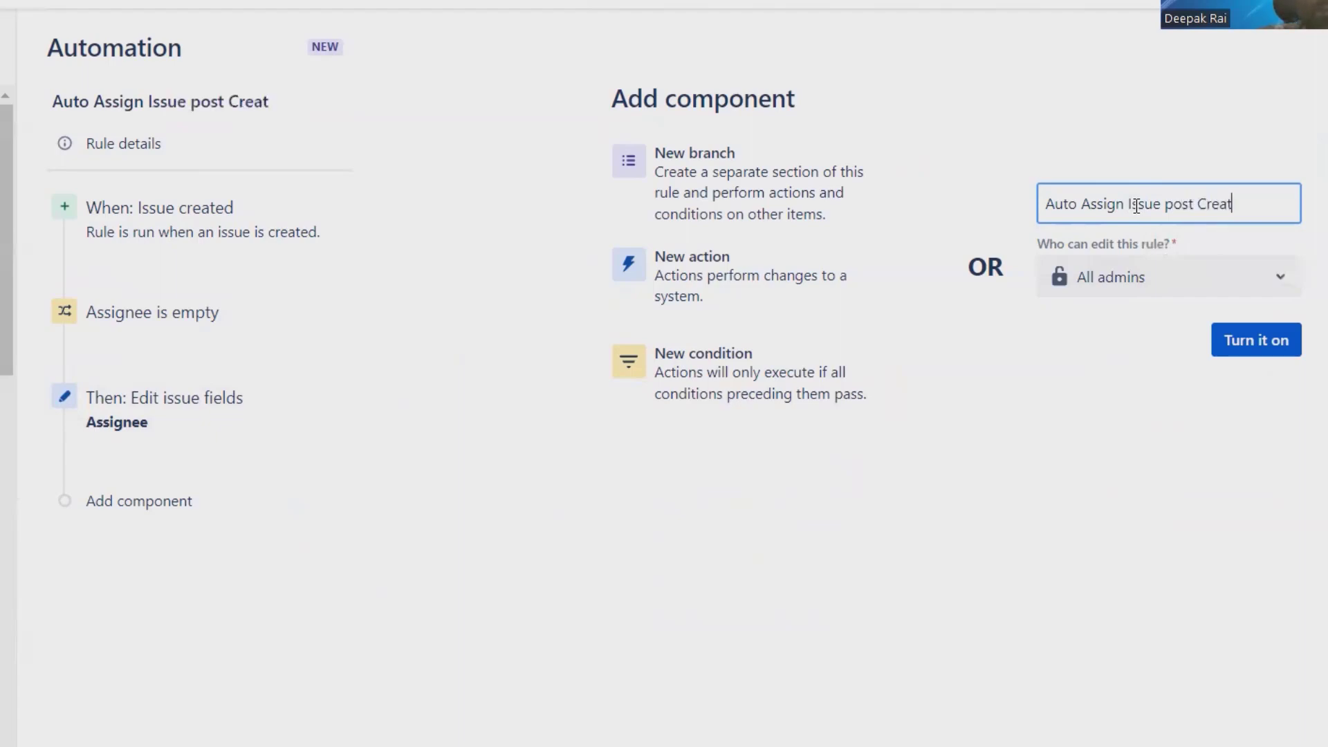
type("ion")
left_click(1256, 340)
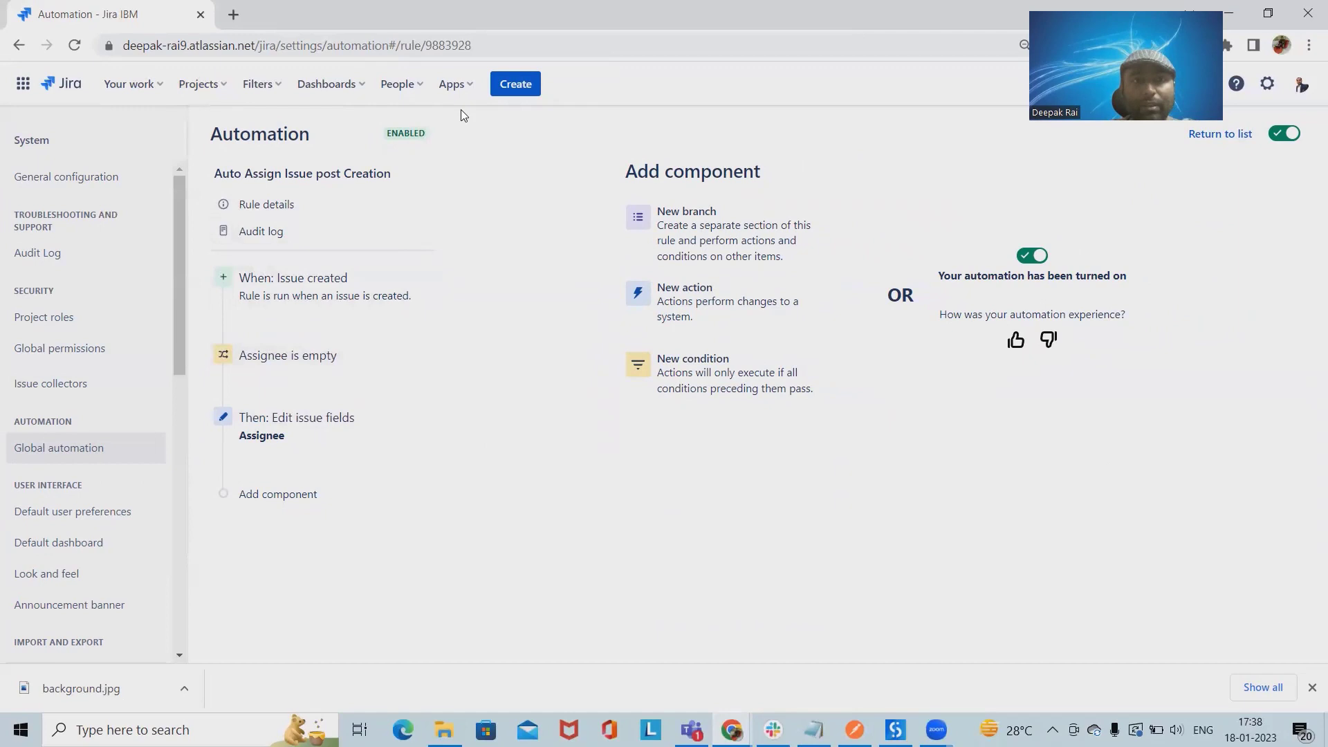
- Create a Test Execution issue titled 'Automation for Issue assignment' with assignee left Automatic
left_click(516, 84)
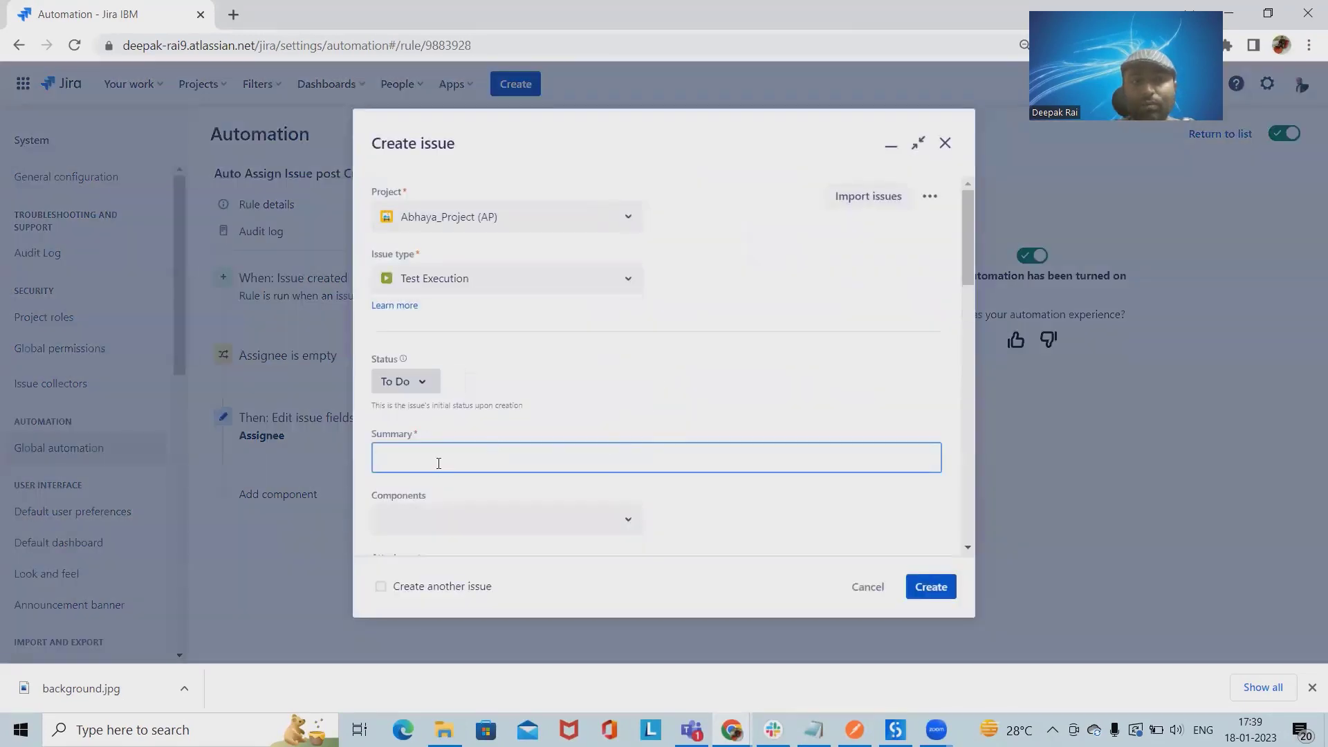
type("T")
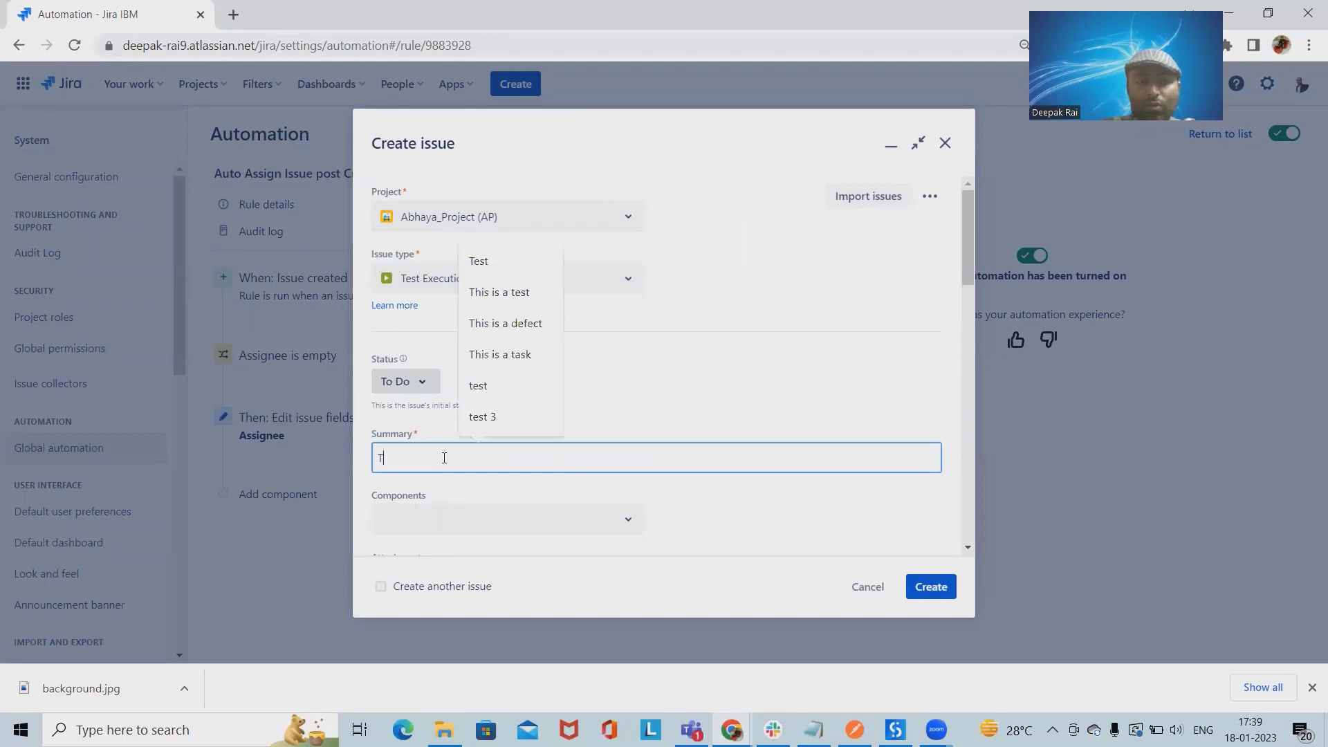
type("his is")
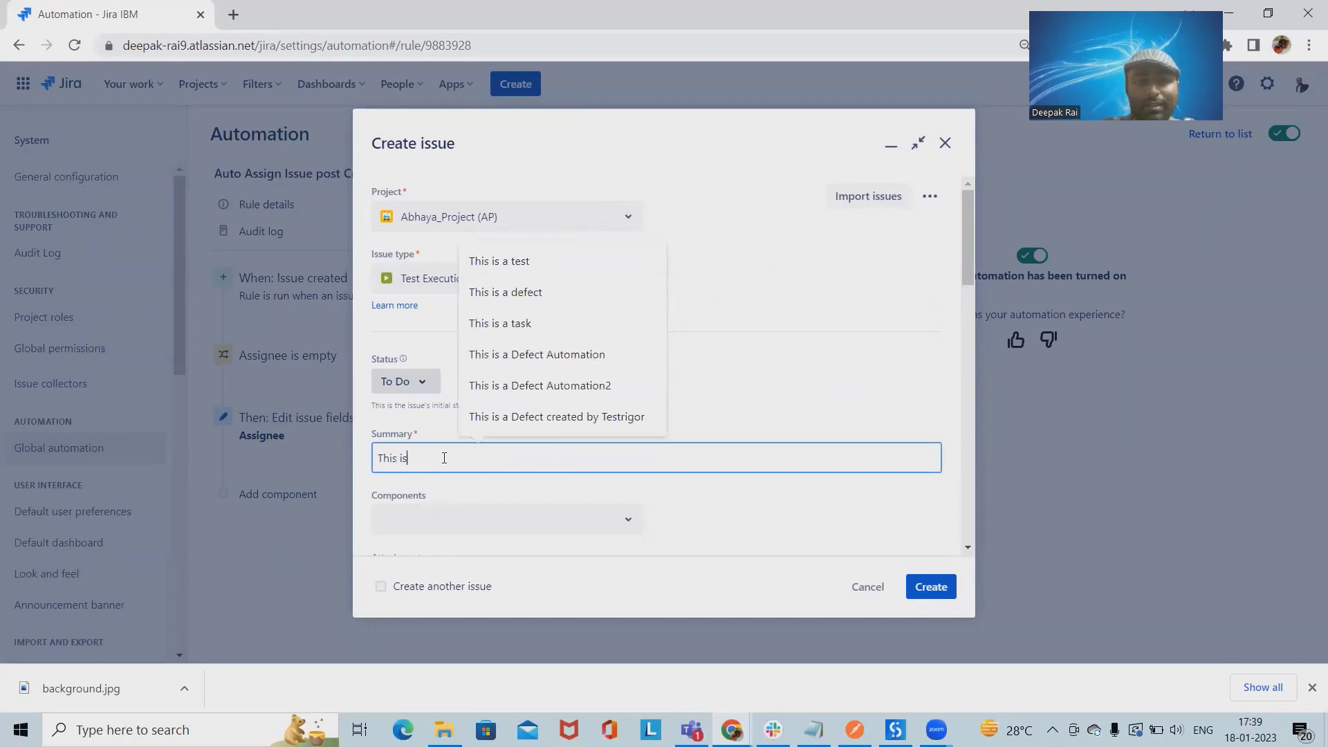
type("s")
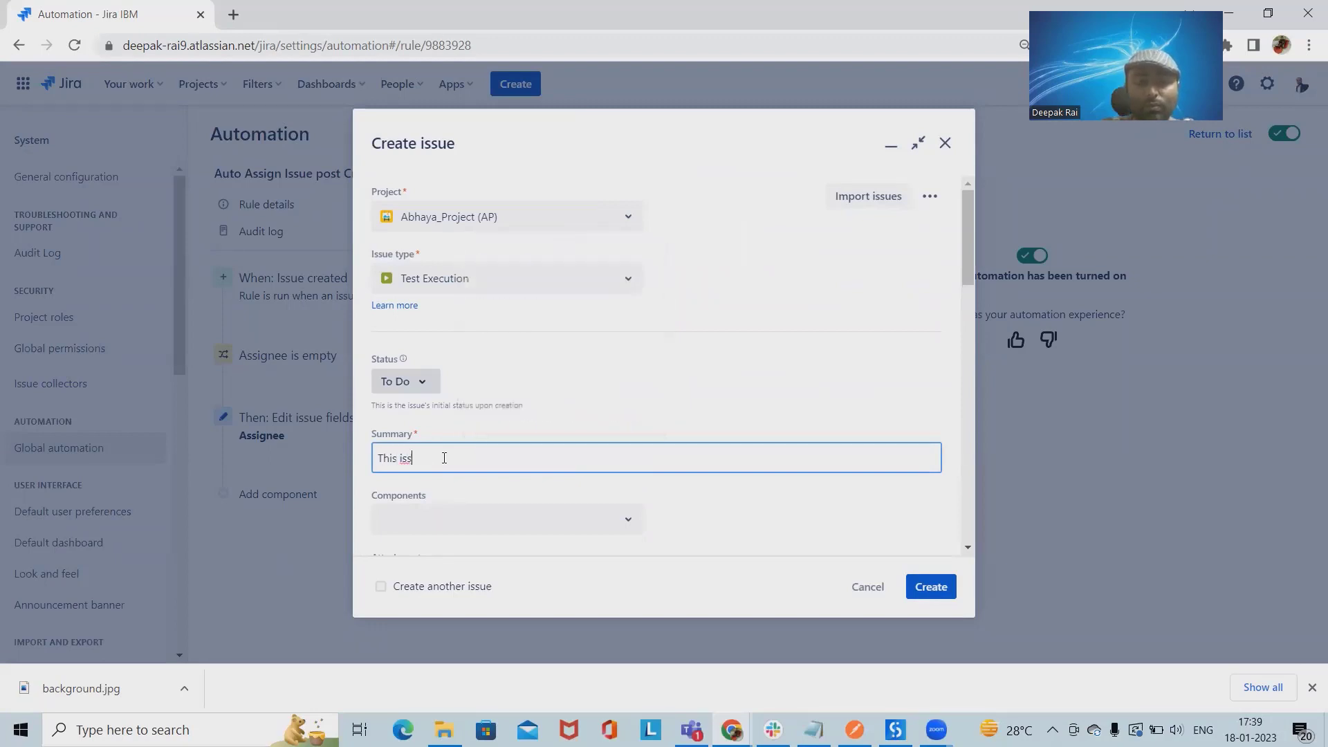
key("BackSpace")
key("BackSpace")
key("BackSpace")
key("BackSpace")
key("BackSpace")
key("BackSpace")
key("BackSpace")
key("BackSpace")
type("Automation")
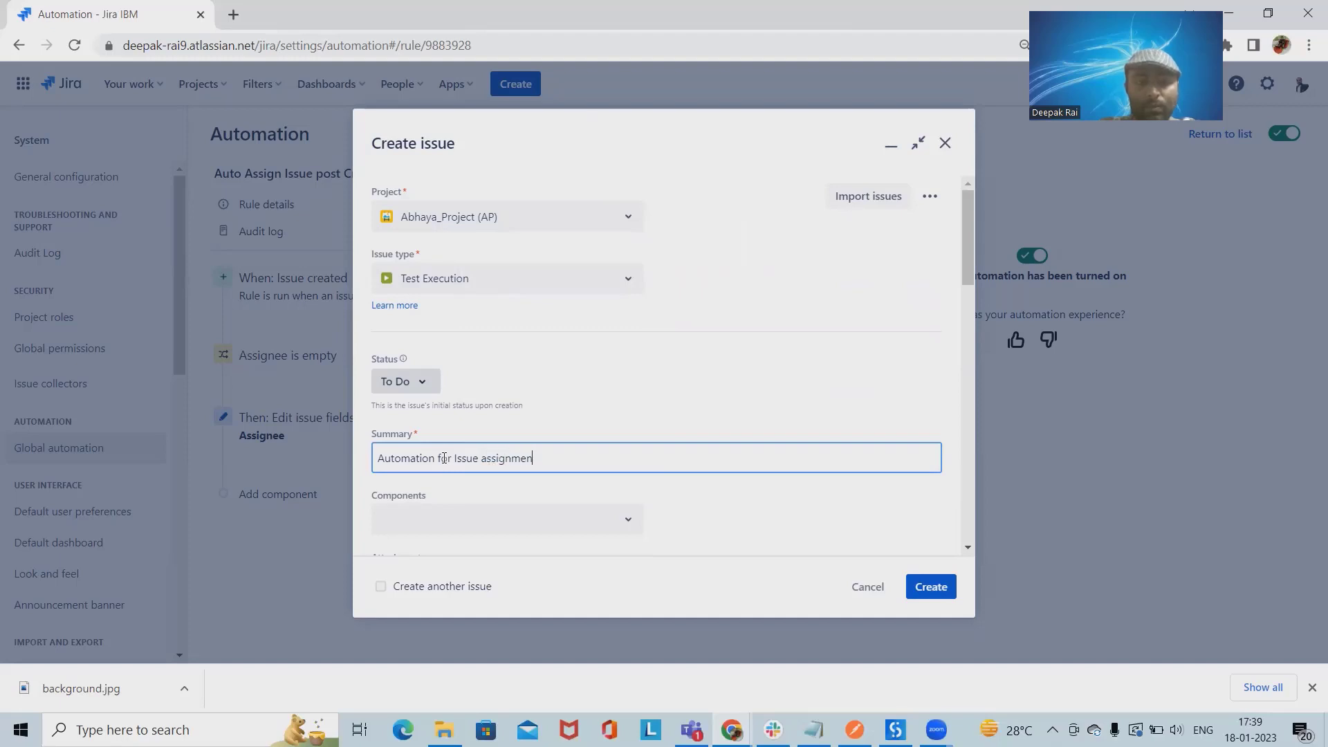
scroll(633, 467, "down", 9)
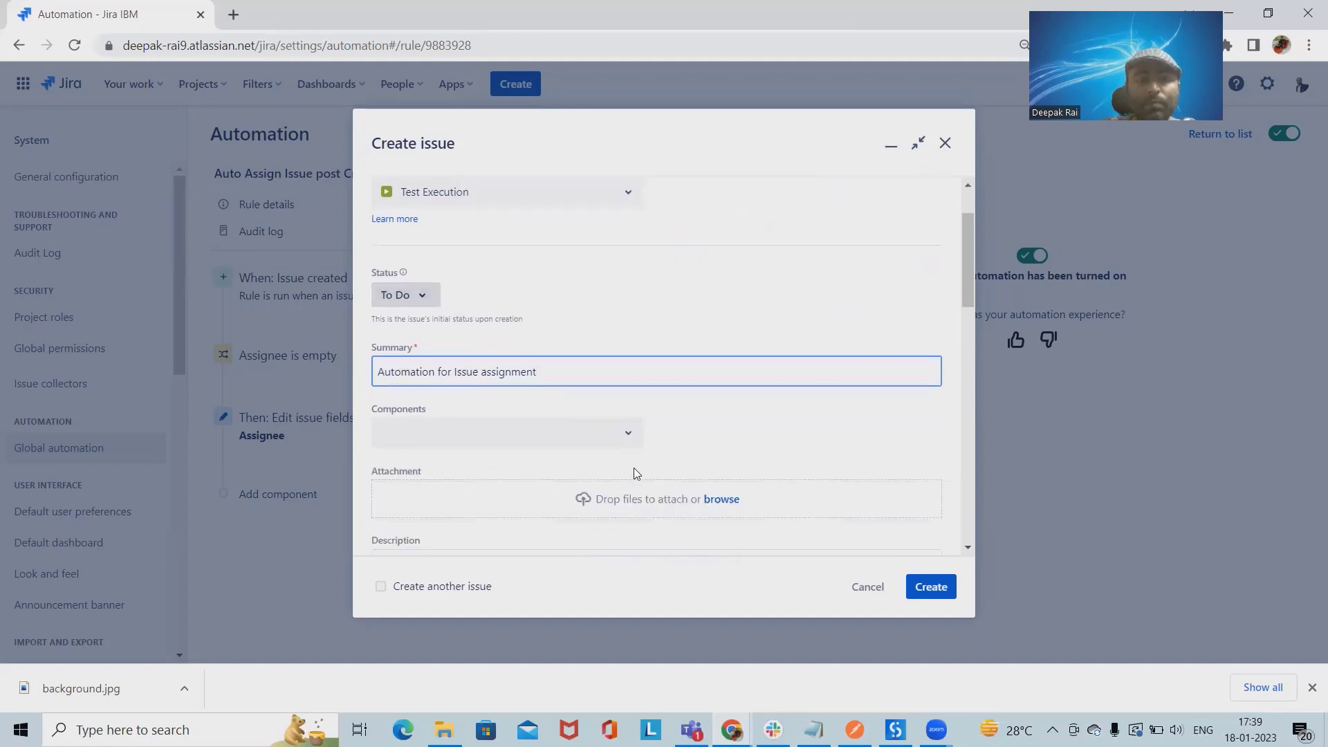
scroll(451, 475, "up", 2)
scroll(443, 497, "down", 1)
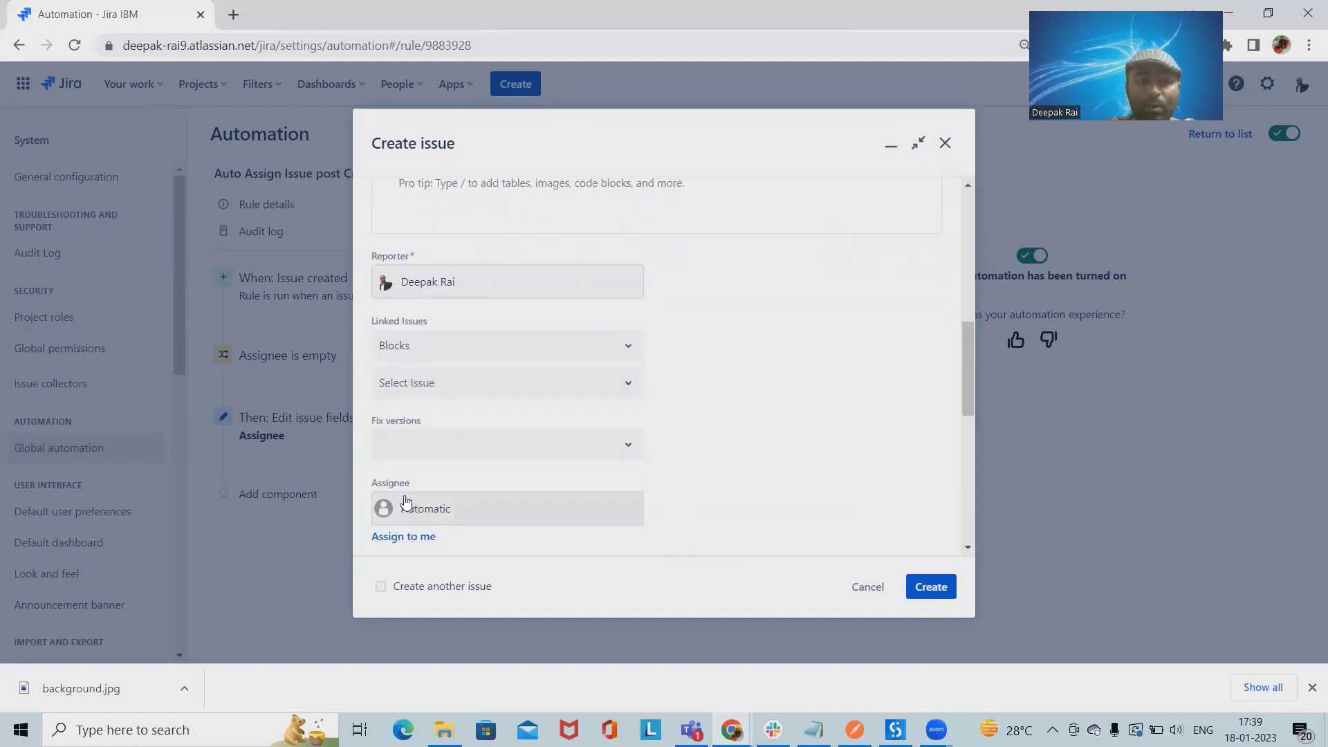
scroll(450, 520, "down", 5)
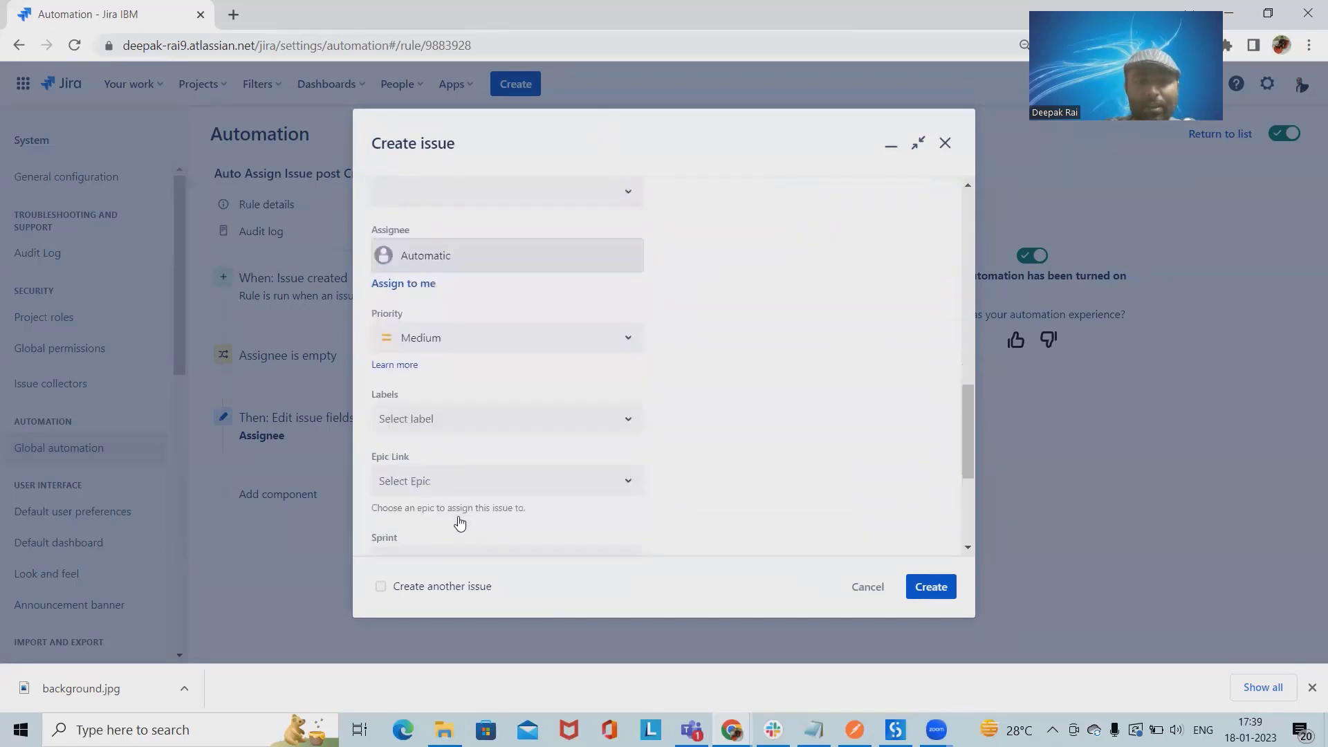
scroll(462, 468, "down", 2)
left_click(931, 586)
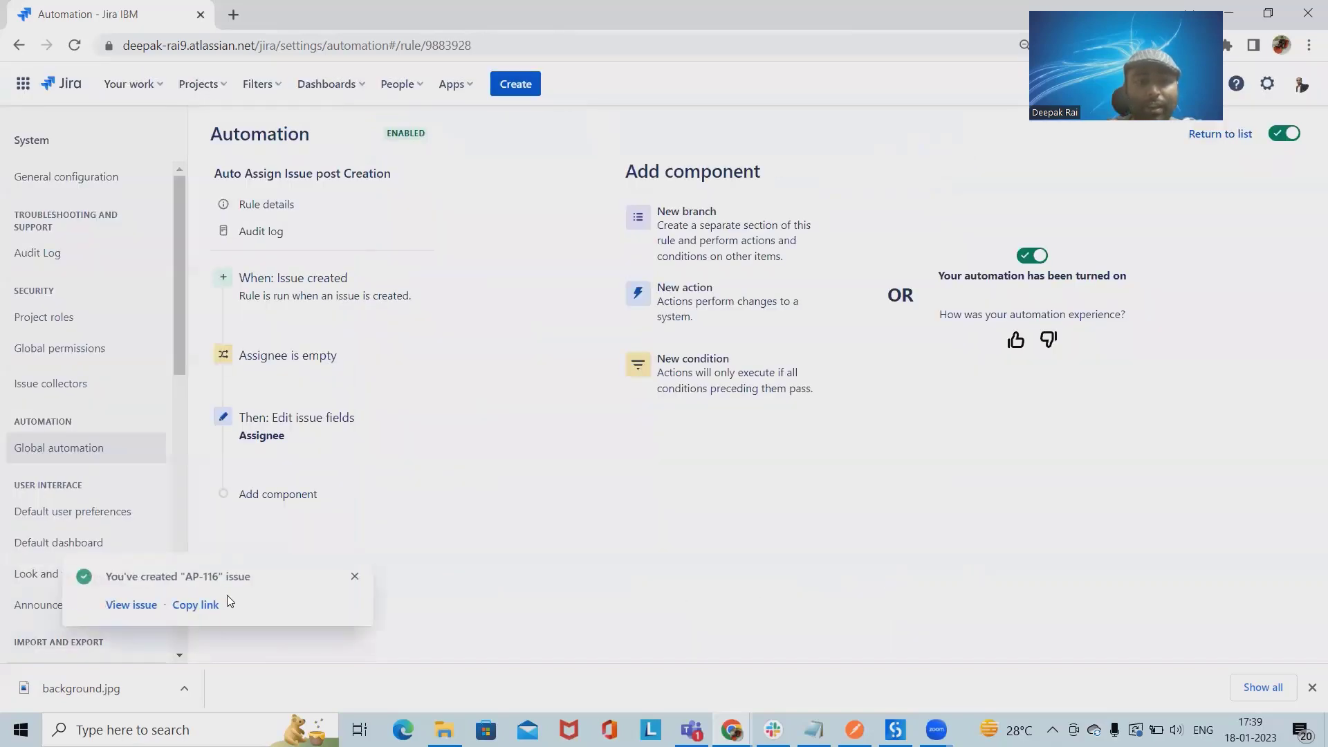
- Open the newly created AP-116 issue from the toast and scroll to its Activity section
left_click(130, 606)
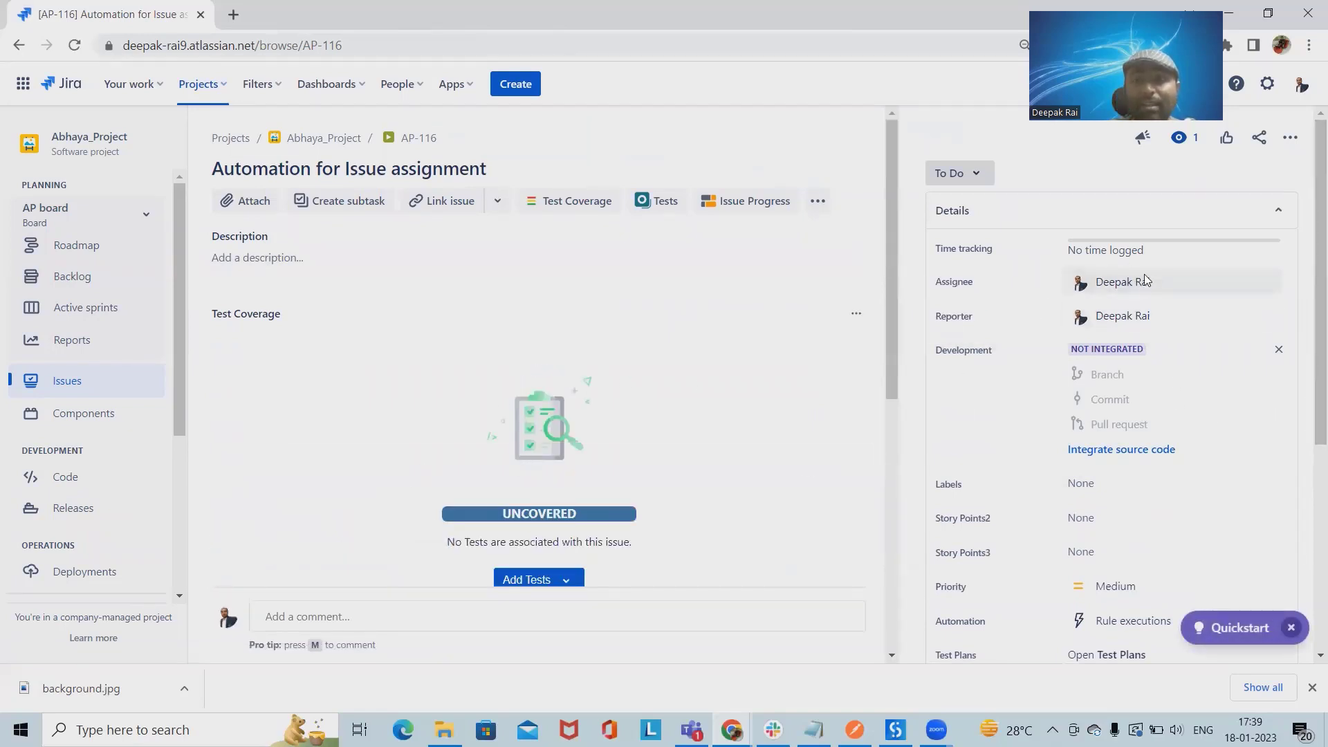
scroll(305, 548, "down", 6)
scroll(415, 532, "up", 6)
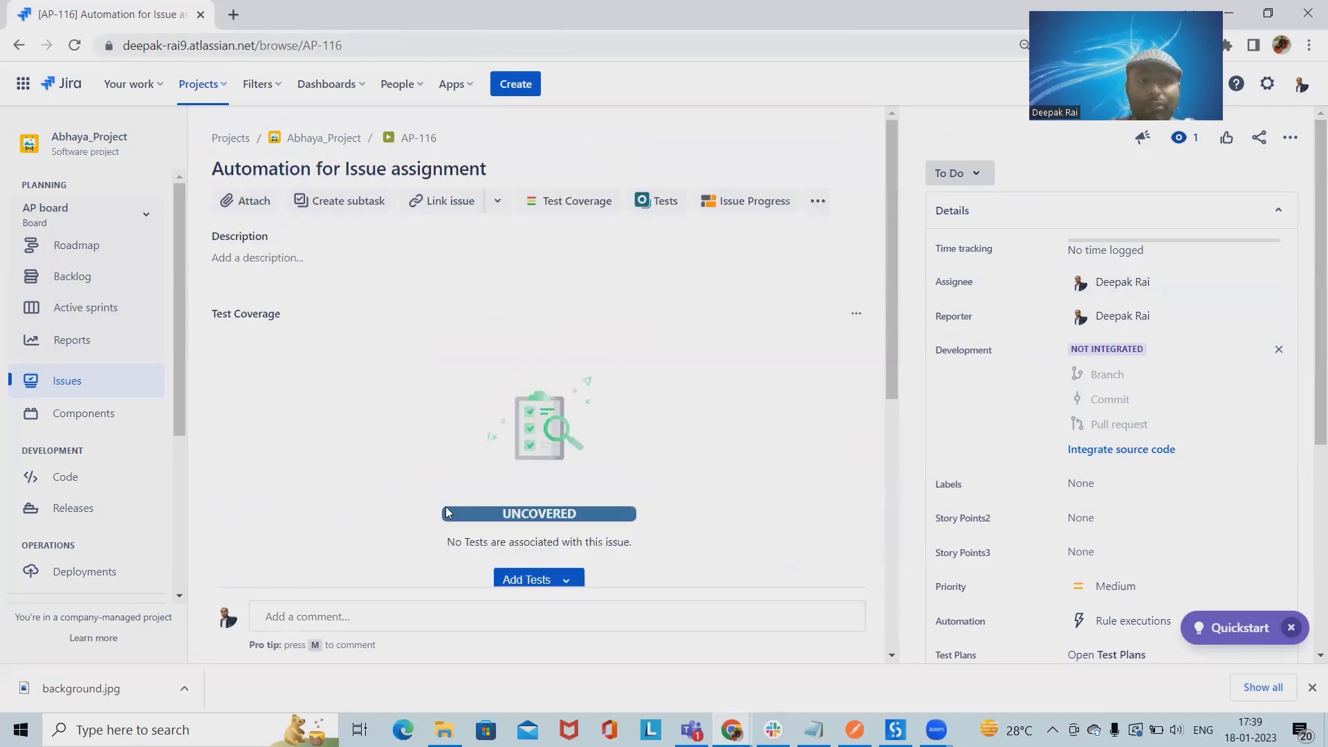
scroll(450, 519, "down", 4)
scroll(450, 522, "down", 3)
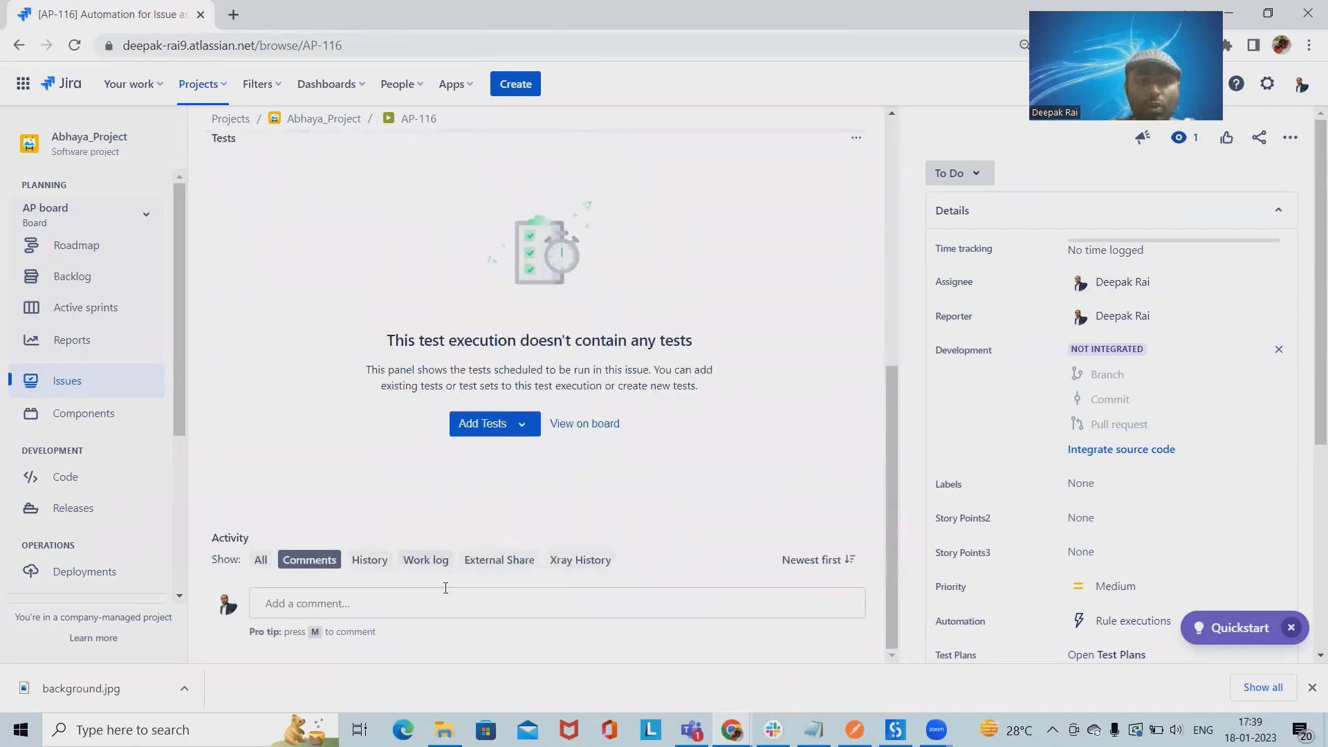
- Filter Activity to History and highlight Automation for Jira changing the Assignee from Unassigned
left_click(366, 562)
scroll(360, 619, "down", 1)
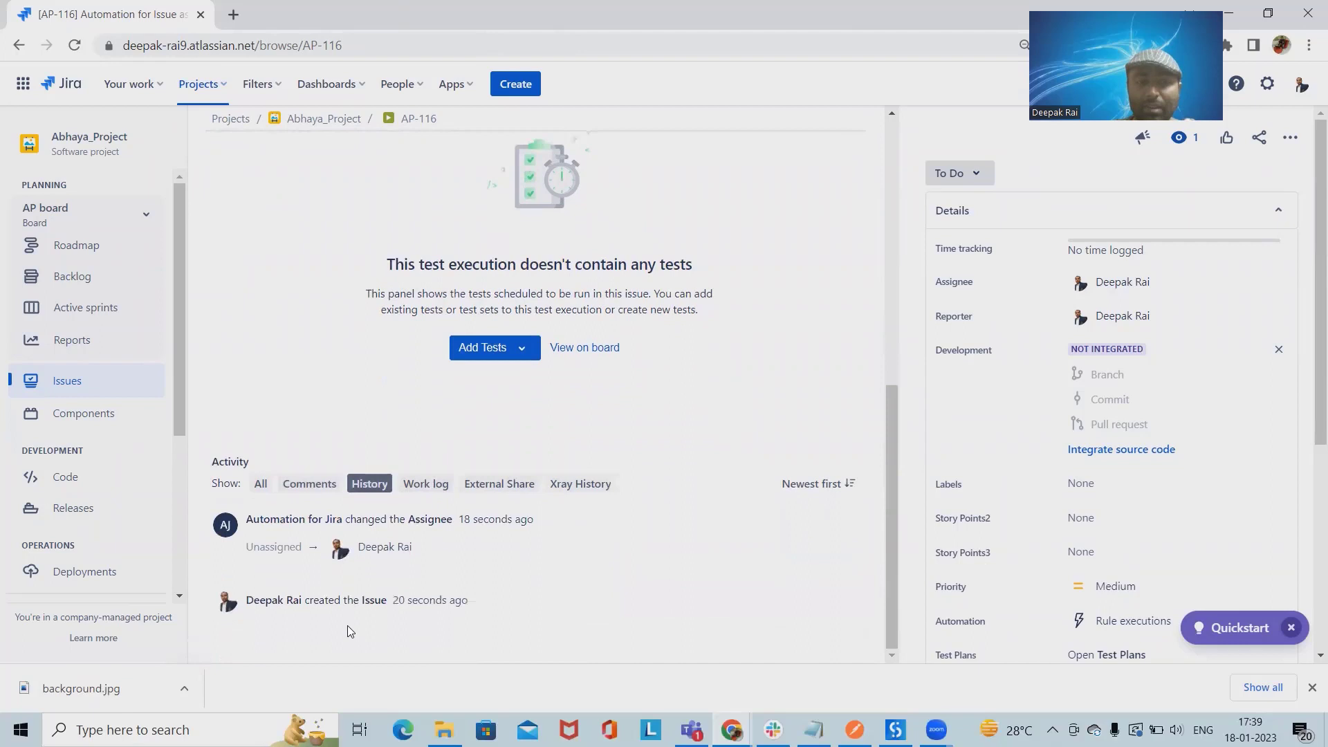
left_click_drag(246, 524, 587, 527)
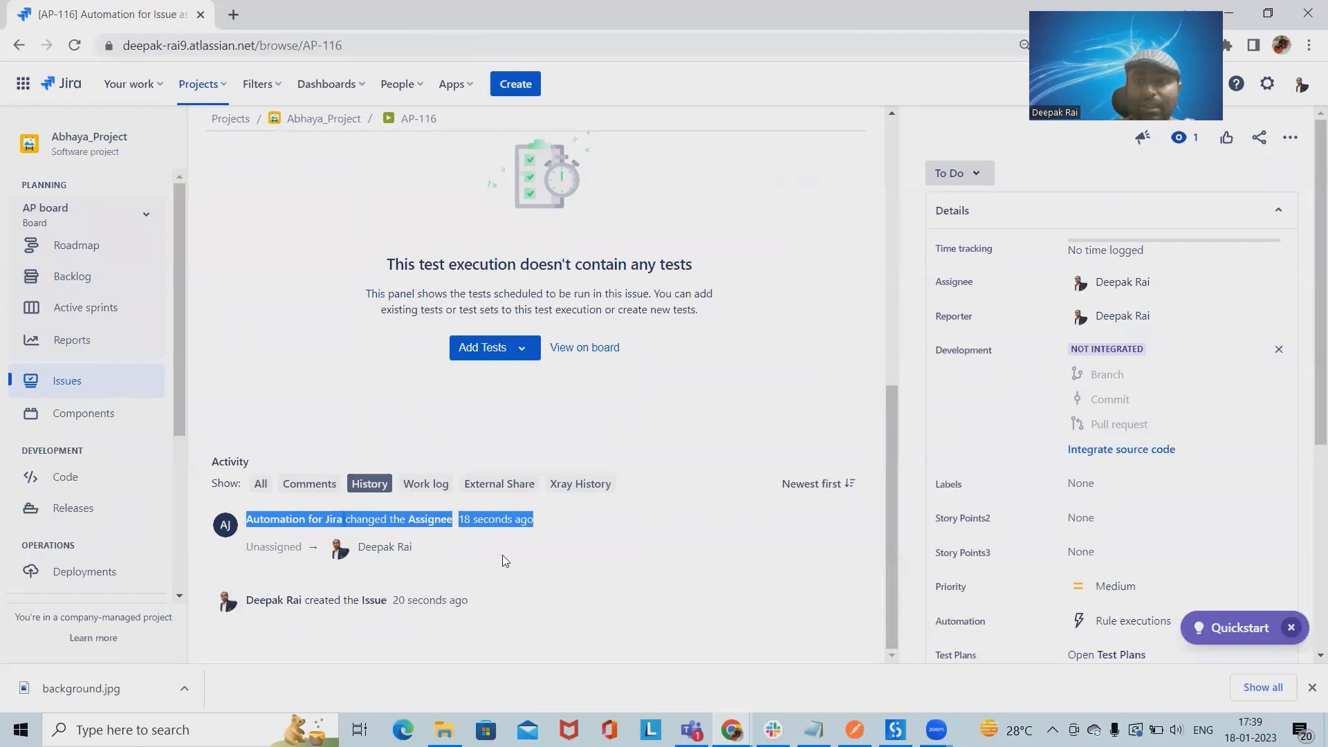
scroll(638, 392, "up", 8)
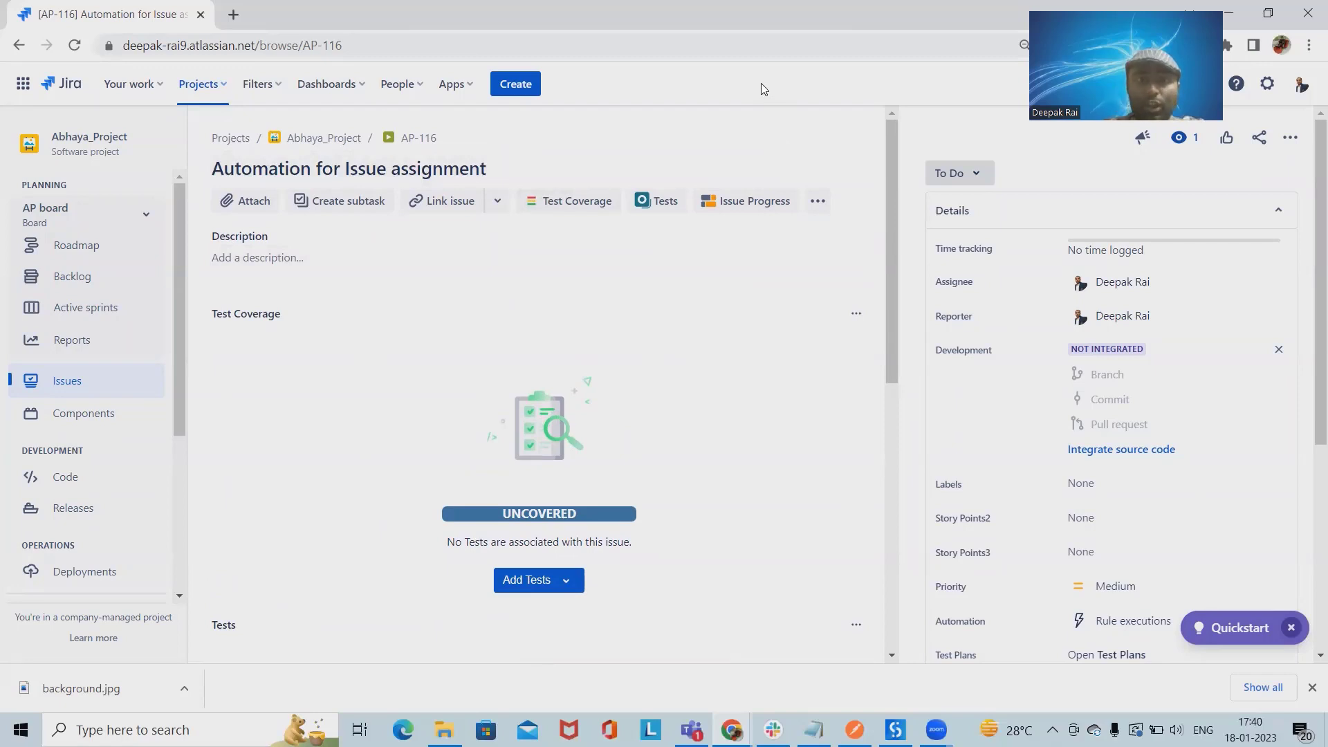
- Go to Jira's System administration settings through the gear menu
scroll(104, 484, "down", 4)
scroll(125, 518, "up", 4)
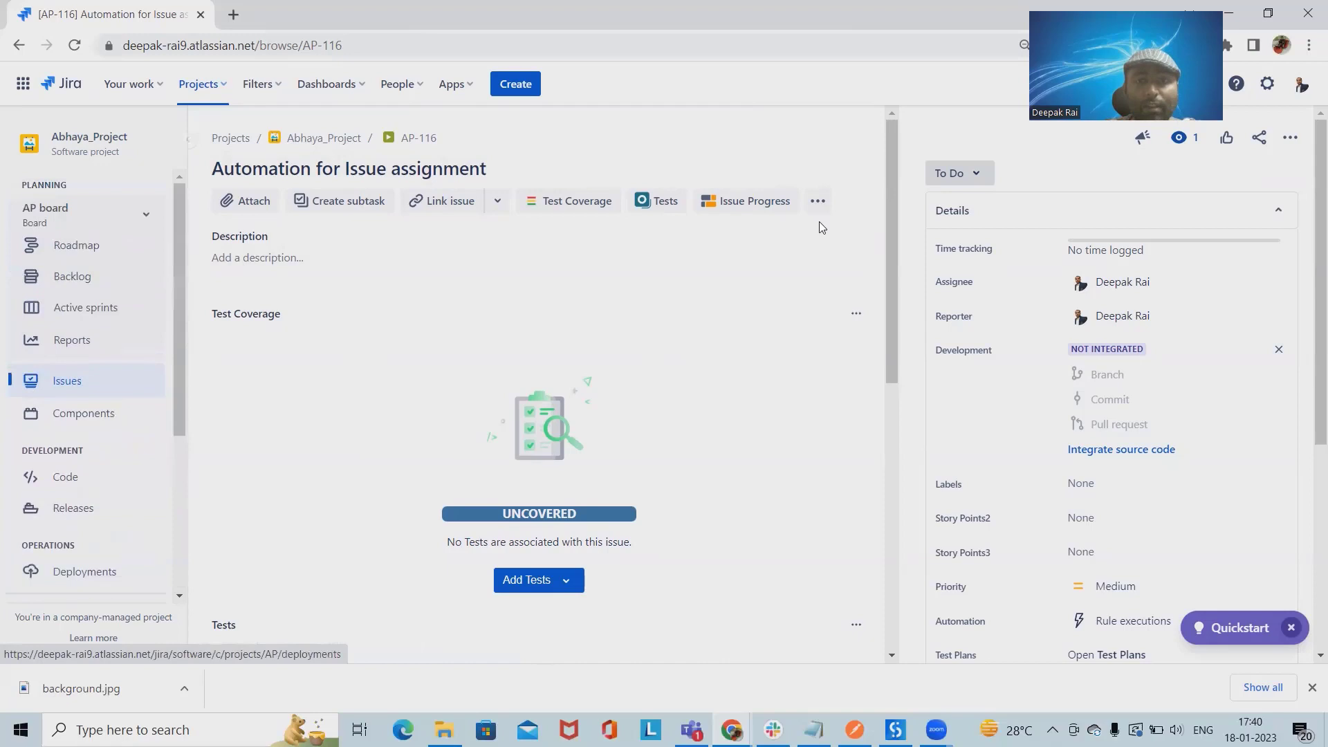
scroll(133, 464, "down", 4)
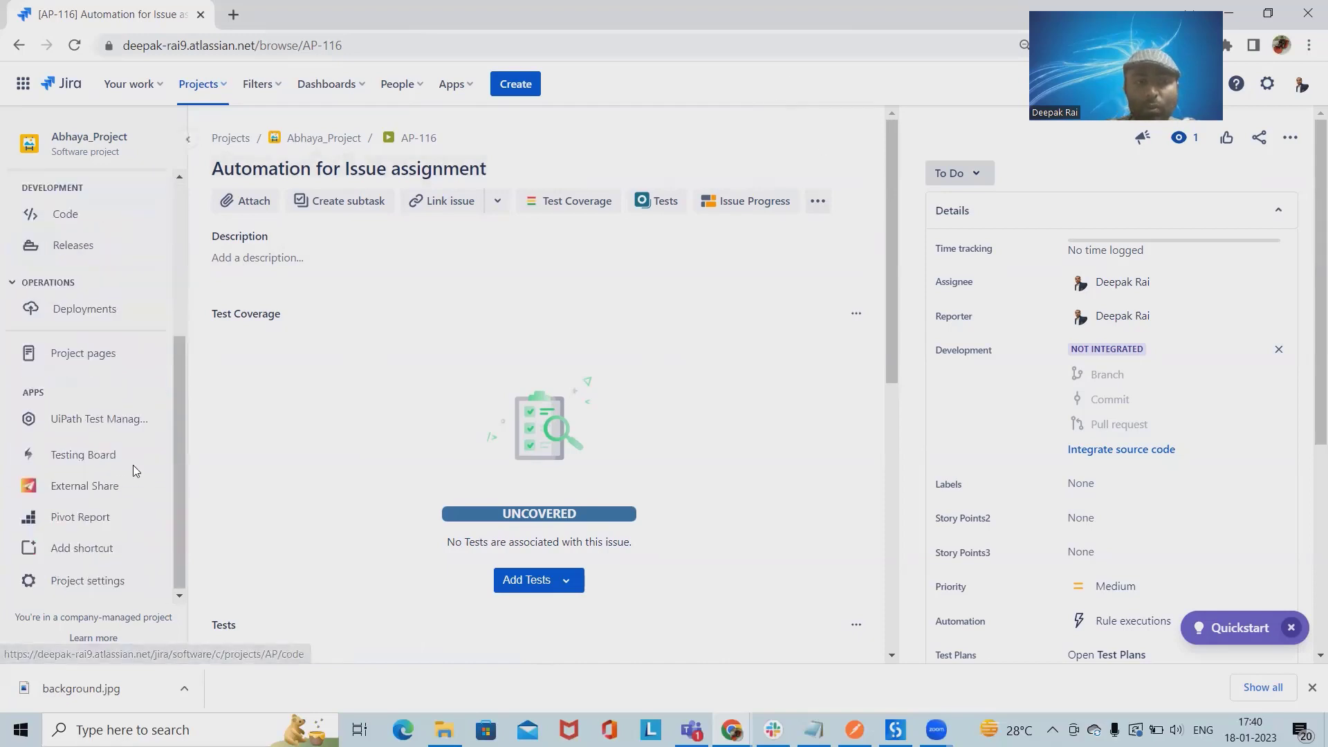
right_click(750, 83)
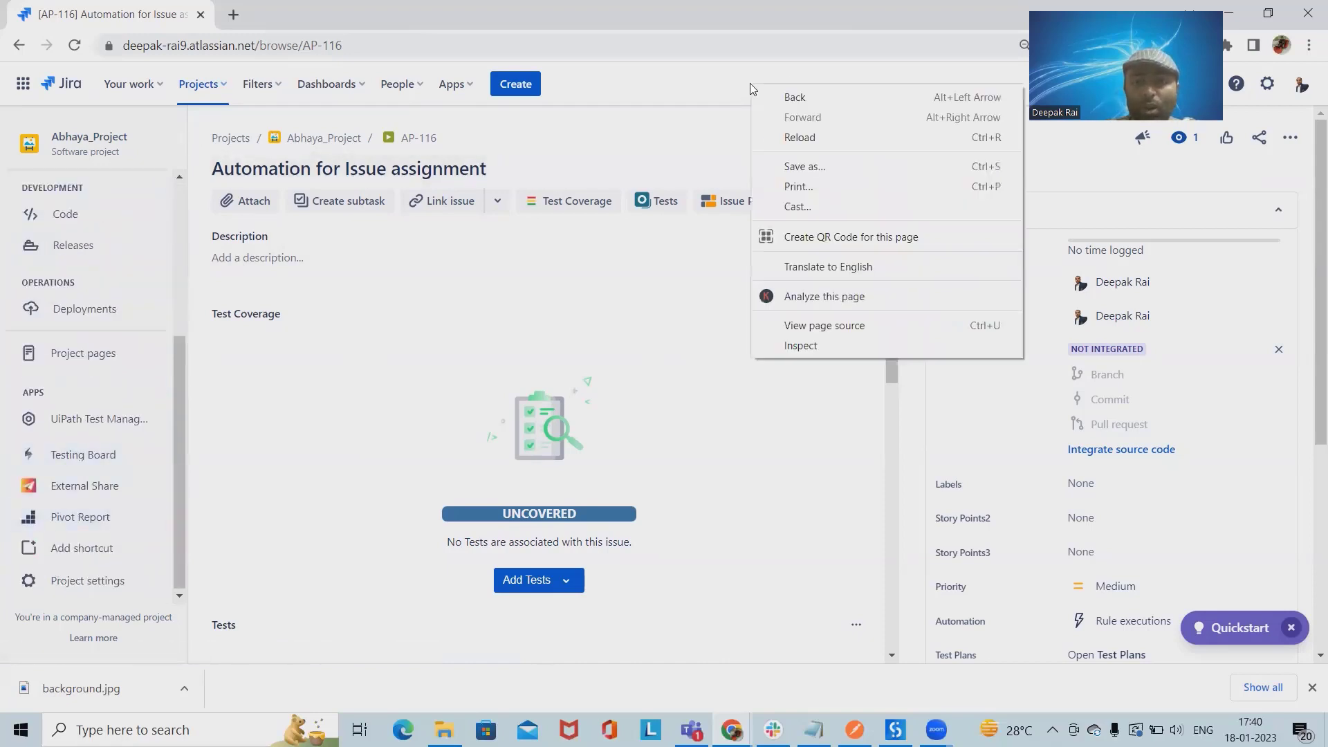
left_click(720, 87)
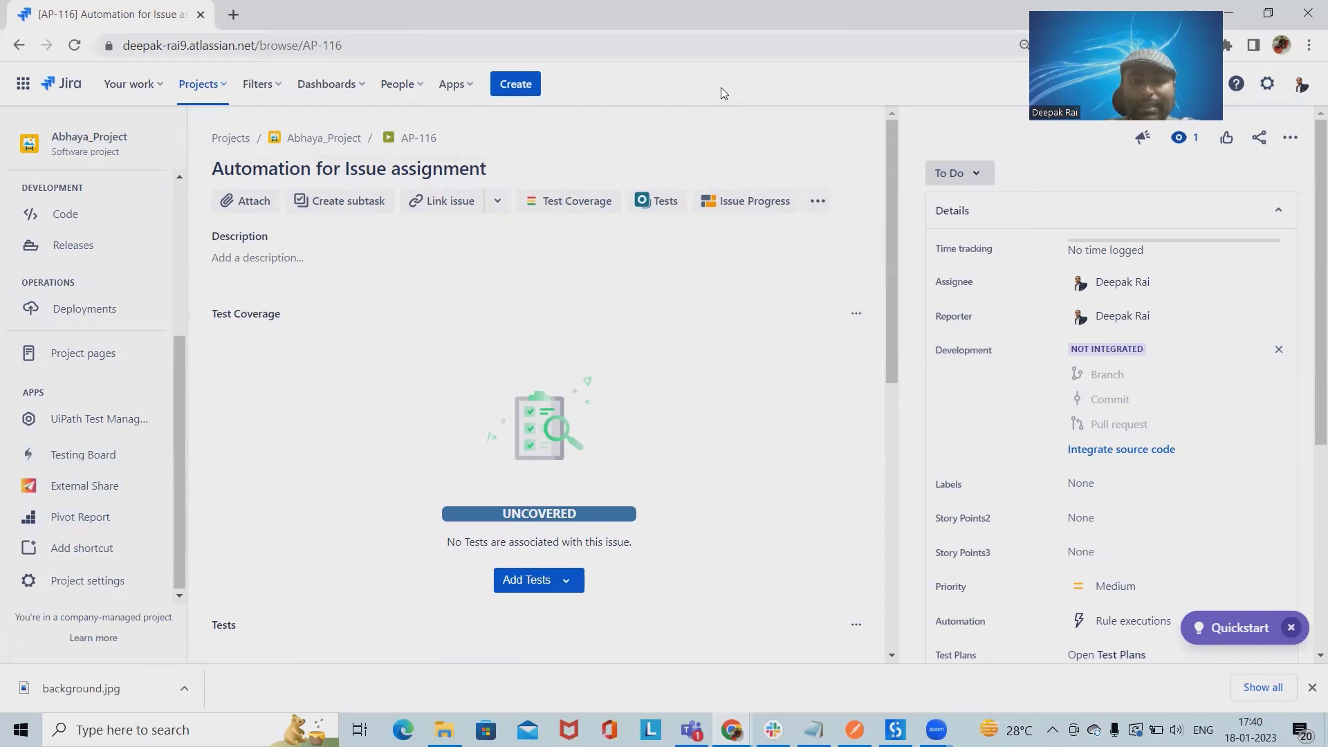
left_click(1275, 92)
left_click(987, 318)
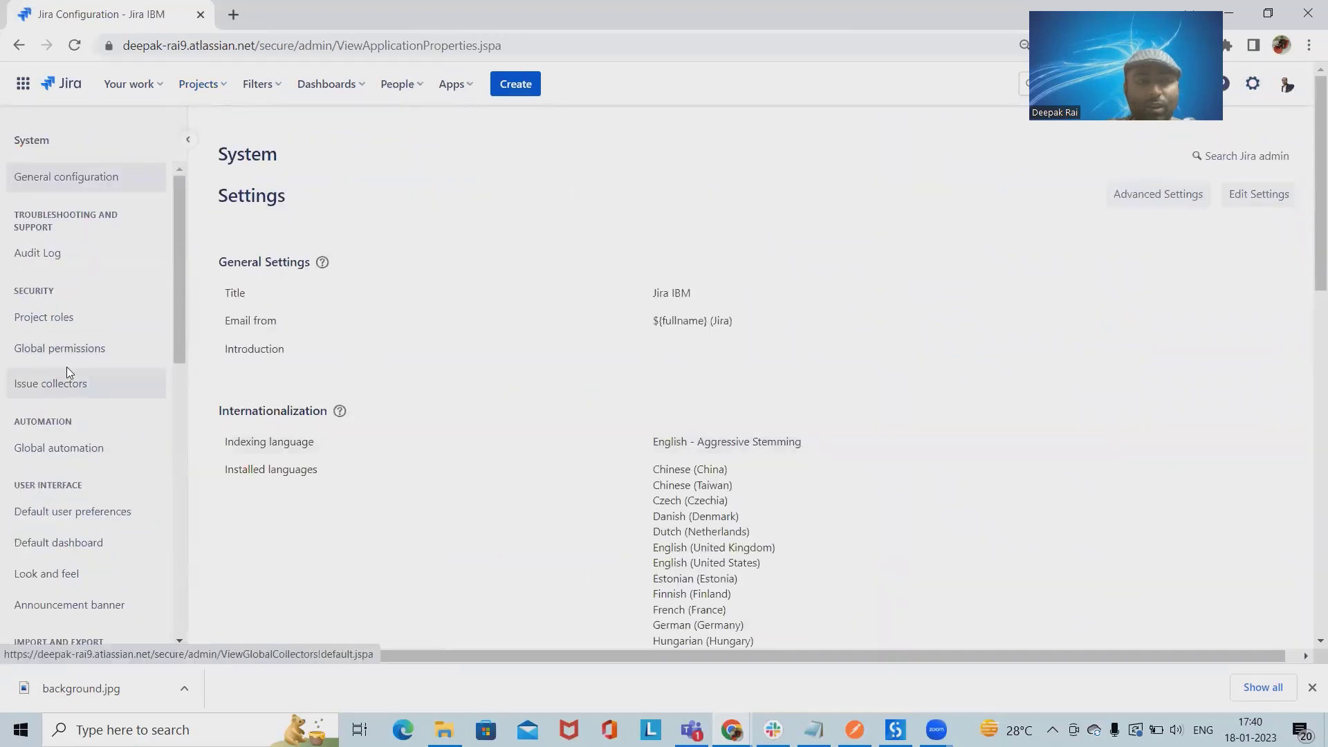
- Open the Global automation Audit log and highlight the latest run's SUCCESS status
left_click(69, 450)
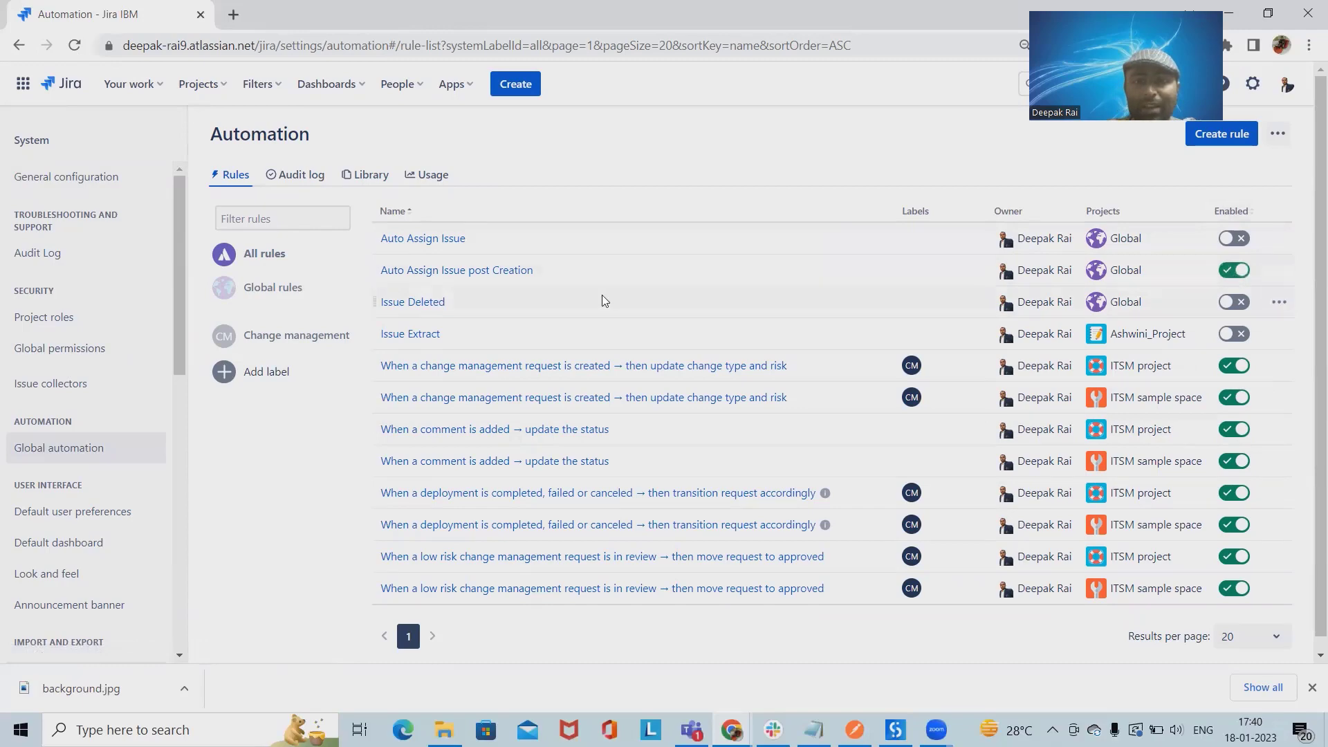
left_click(292, 178)
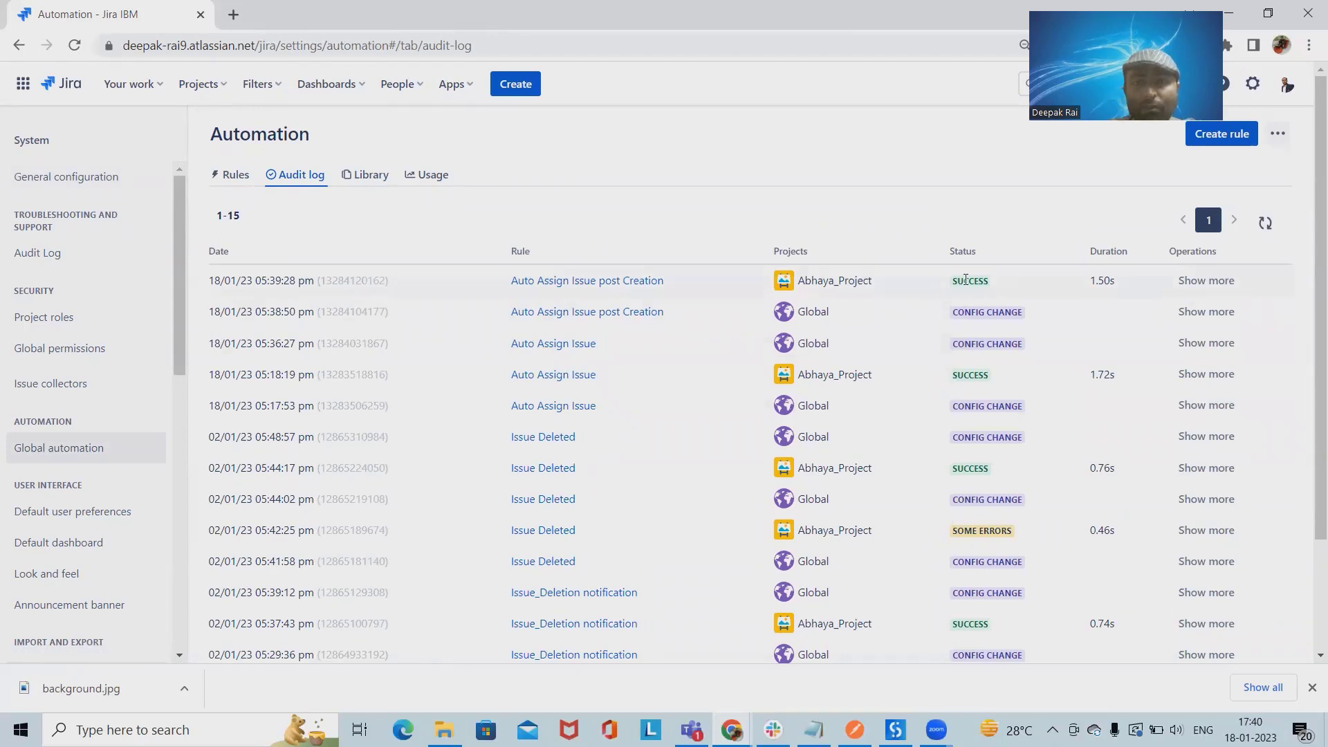
left_click_drag(959, 281, 1012, 280)
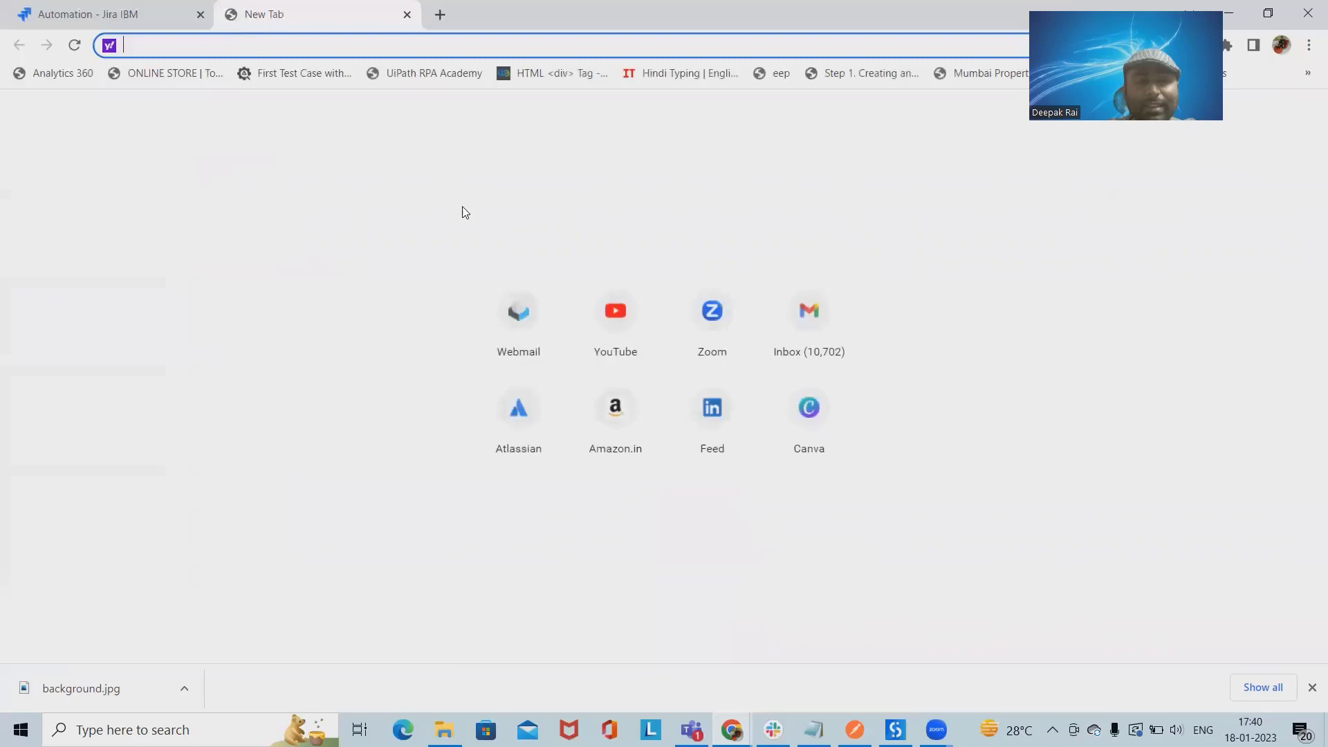
- Open the Gmail inbox and read the '[JIRA] Automation for Jira assigned AP-116 to you' email
left_click(816, 346)
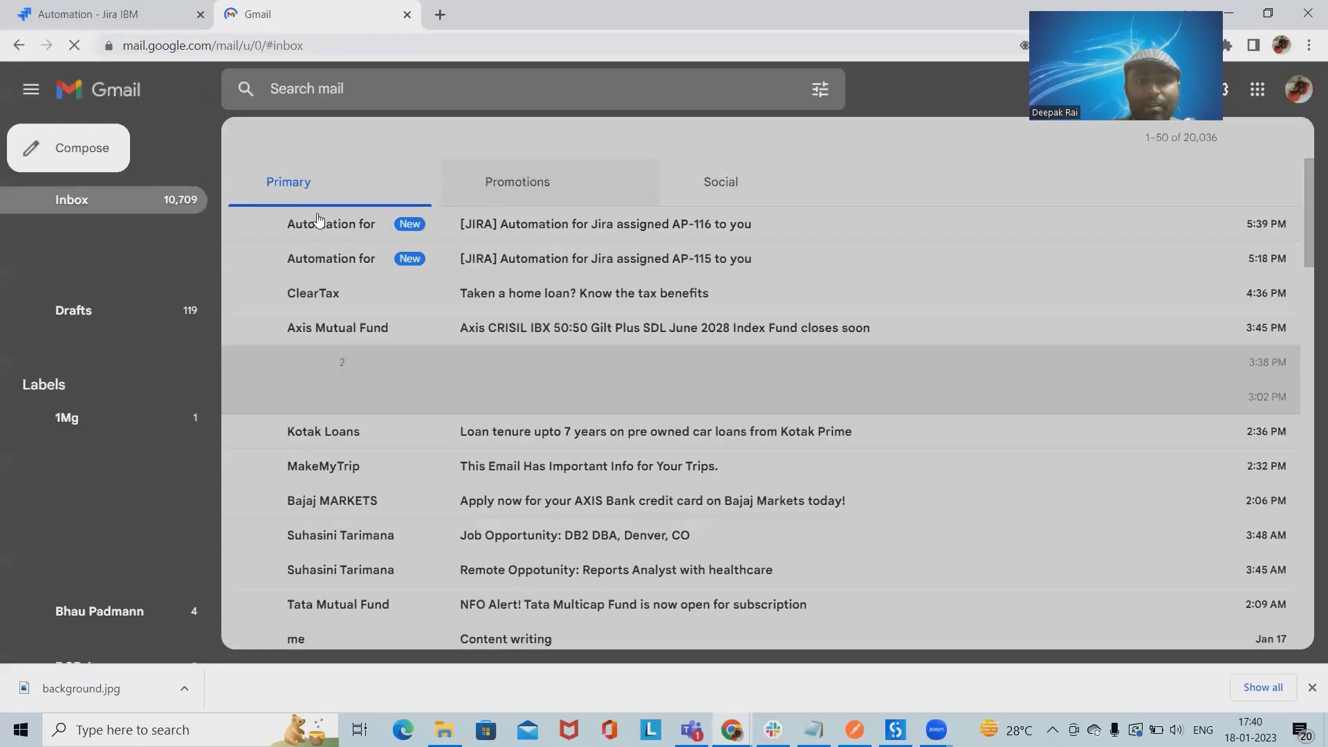
left_click(504, 225)
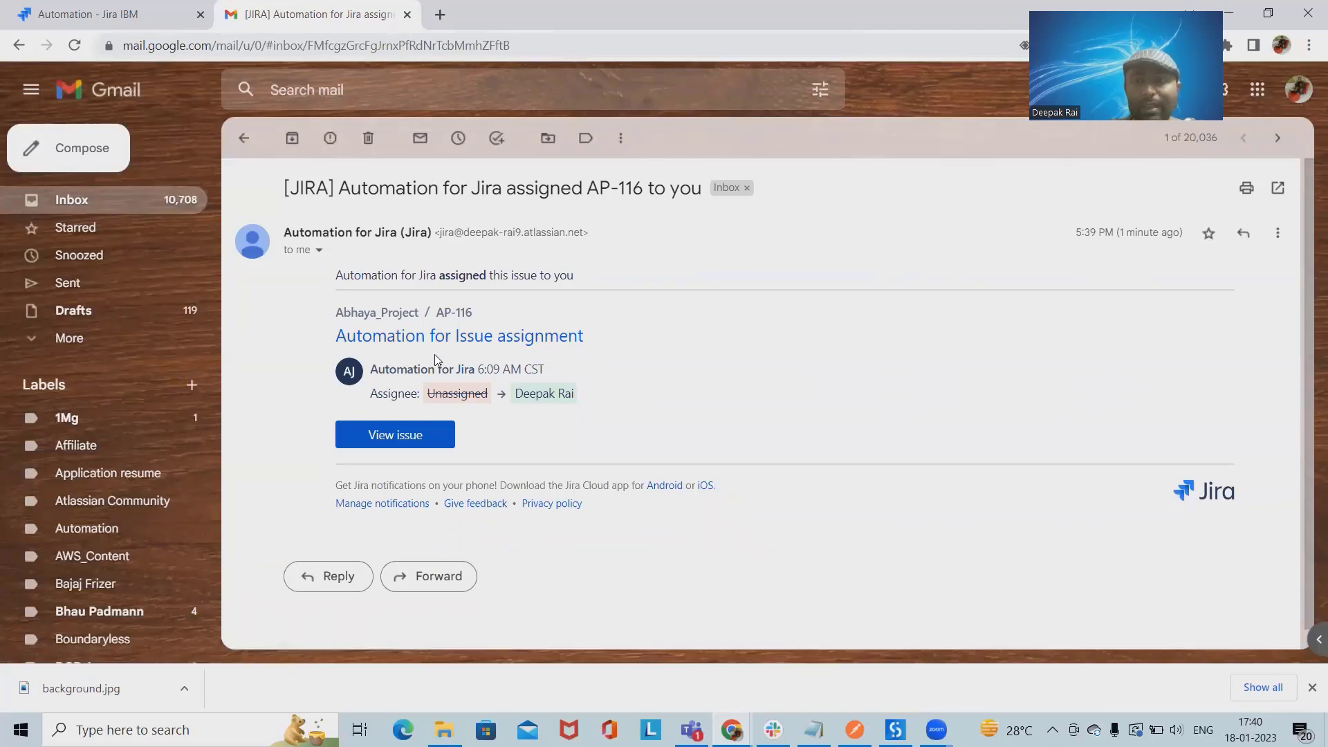
- Return to the Jira Automation tab showing the audit log with Ctrl+Tab
key("ctrl+Tab")
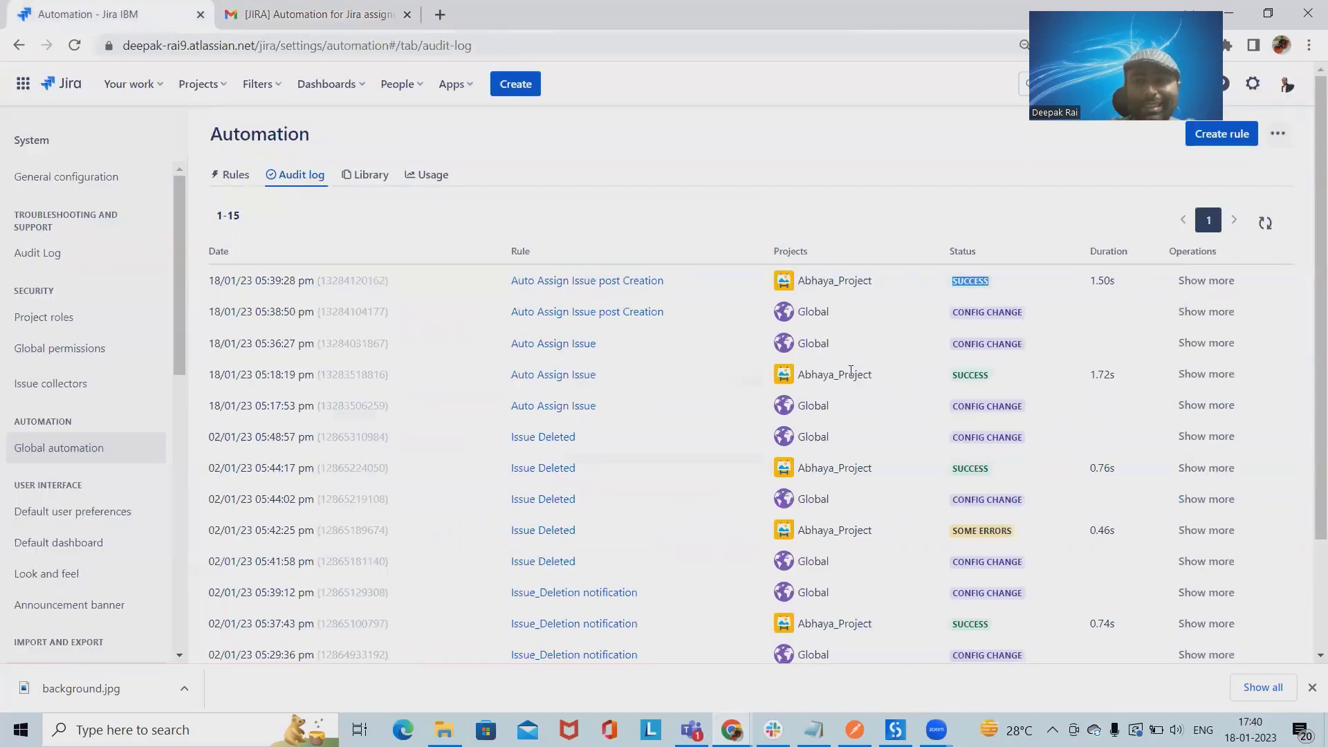